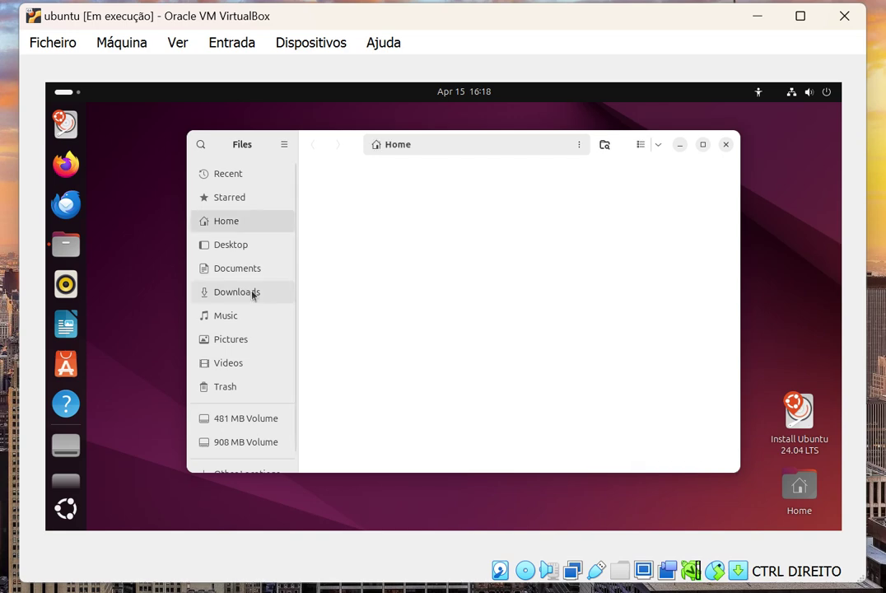
# - Close the file manager, open LibreOffice Writer, and close it after dismissing its startup tip and release notes notice
pyautogui.click(724, 146)
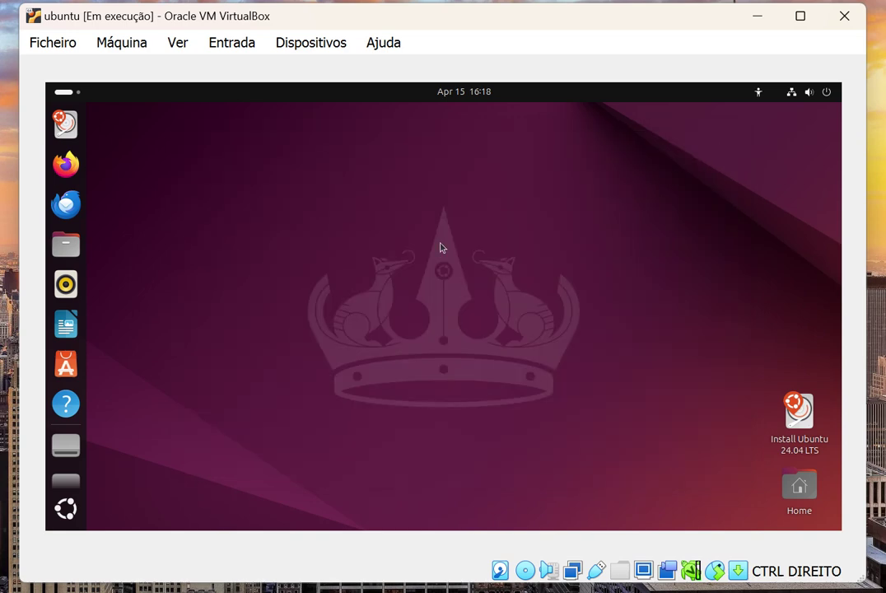
pyautogui.click(71, 330)
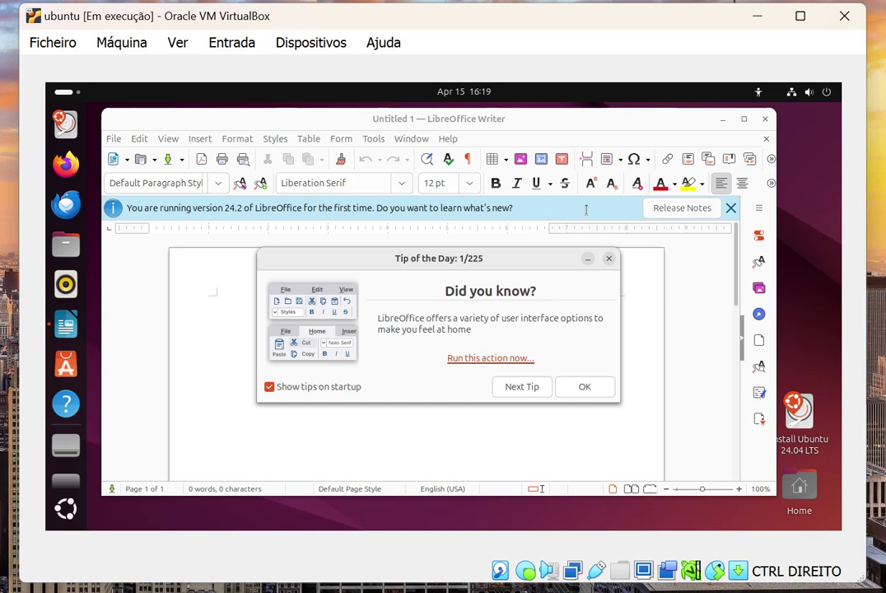
pyautogui.click(585, 387)
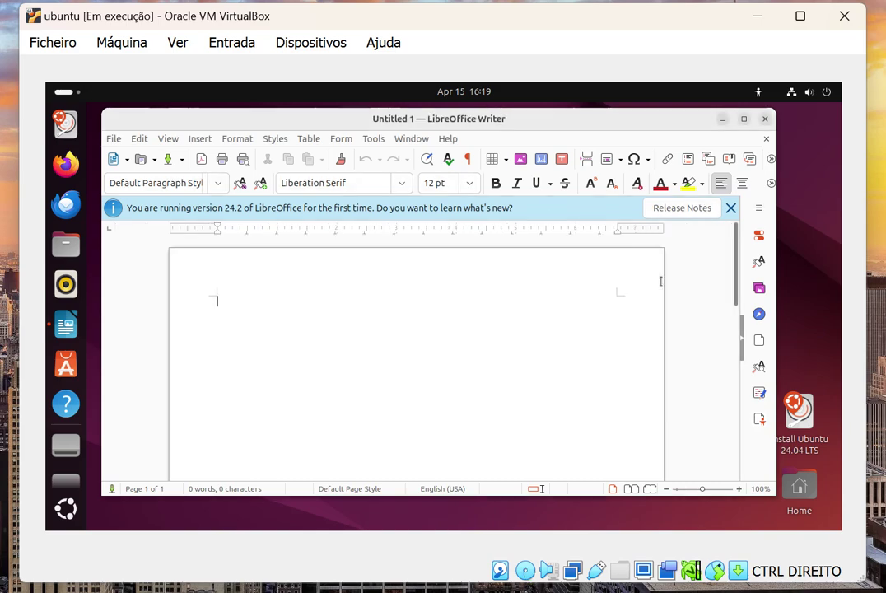
pyautogui.click(732, 208)
pyautogui.click(766, 120)
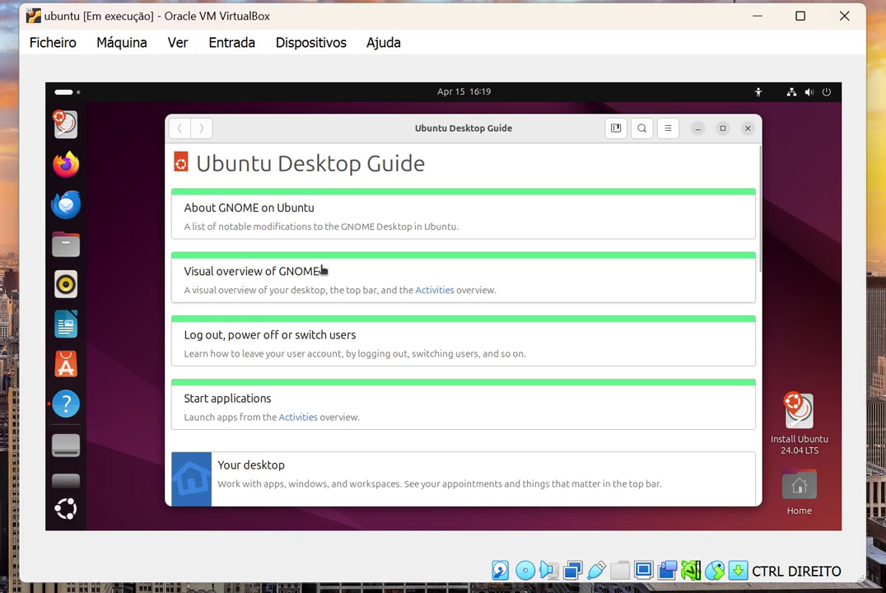
# - Browse the Ubuntu Desktop Guide topics, view the Tips & tricks page, and close the guide
pyautogui.scroll(-1, 324, 275)
pyautogui.scroll(-8, 324, 274)
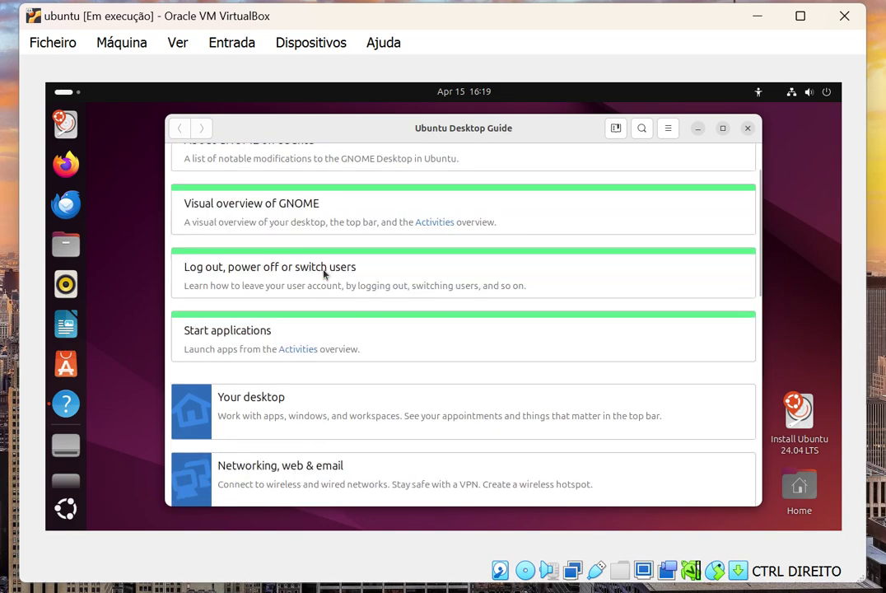
pyautogui.scroll(-6, 325, 279)
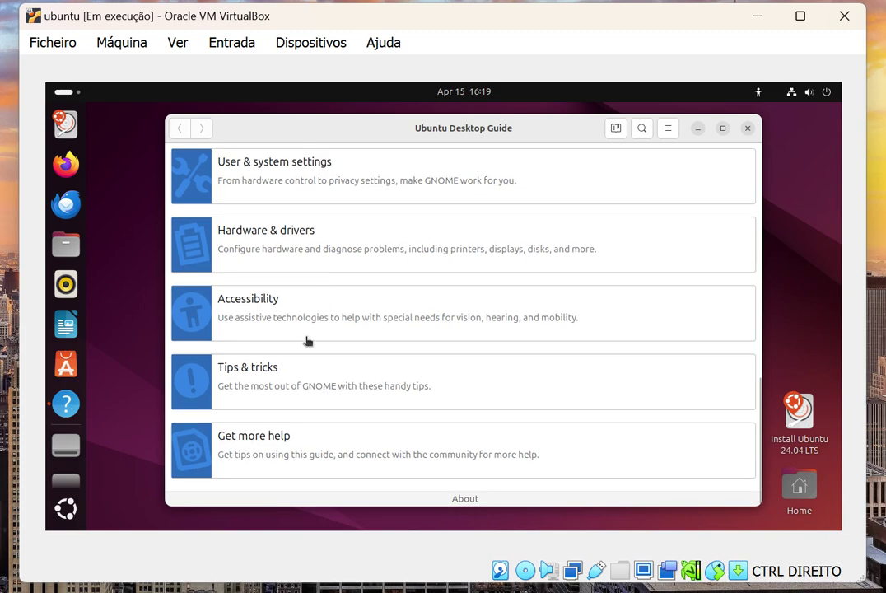
pyautogui.click(277, 376)
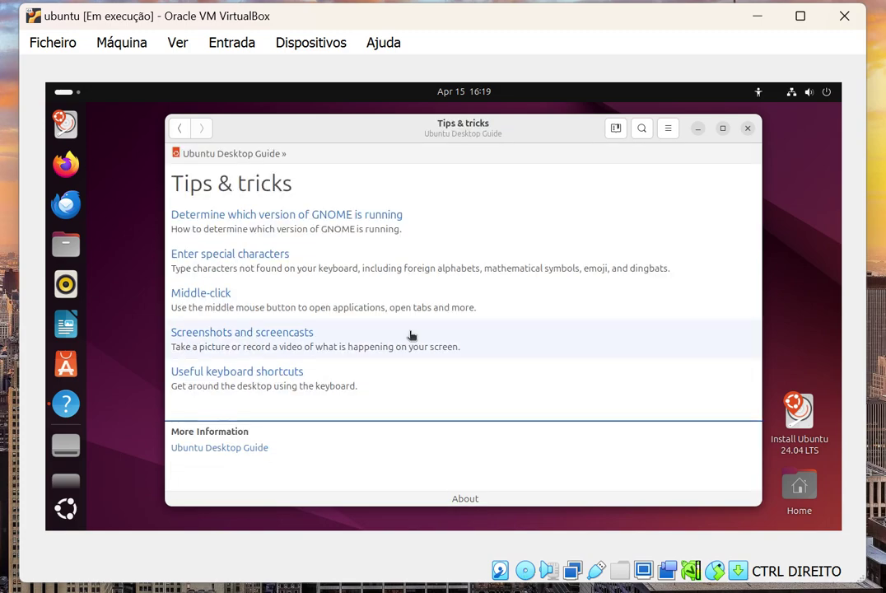
pyautogui.click(748, 129)
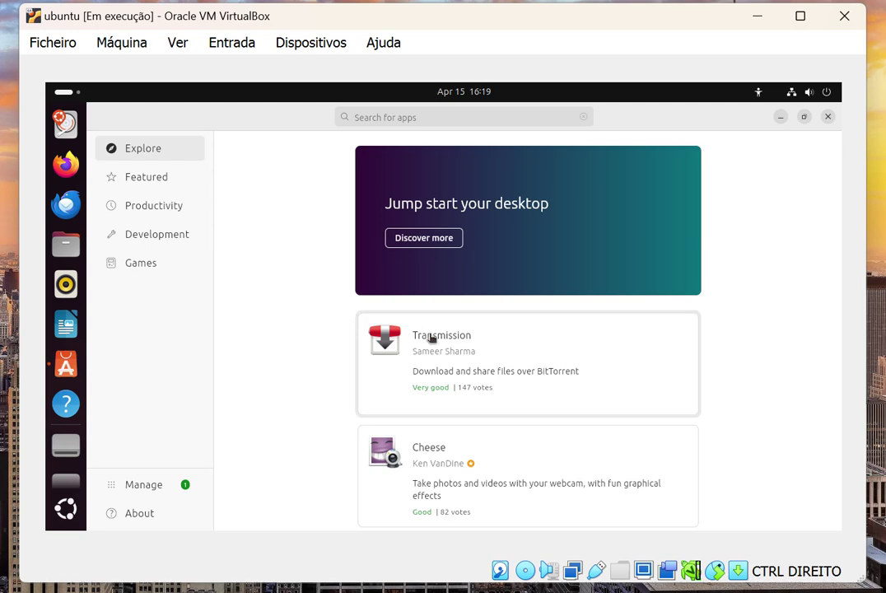
# - View the Featured, Productivity, Development and Games categories of the app store
pyautogui.click(164, 185)
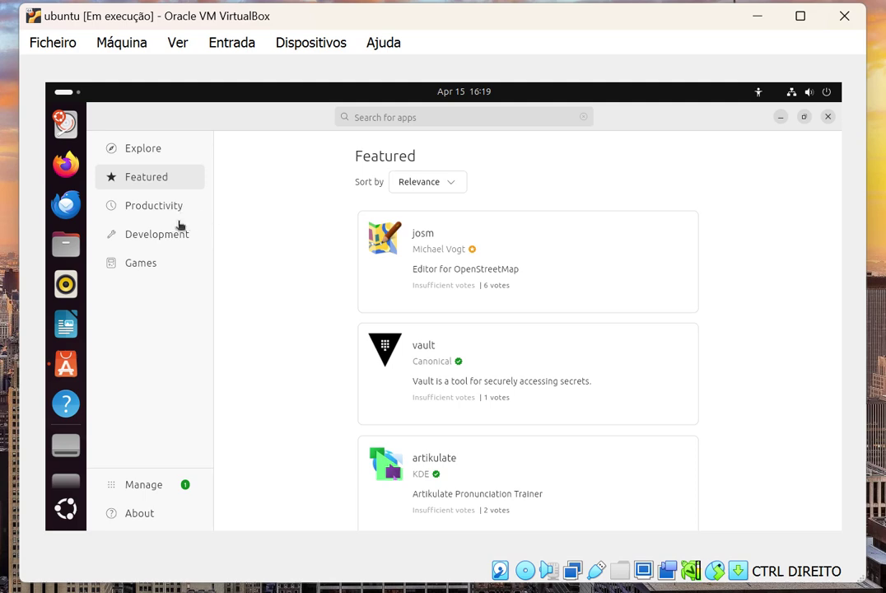
pyautogui.click(158, 216)
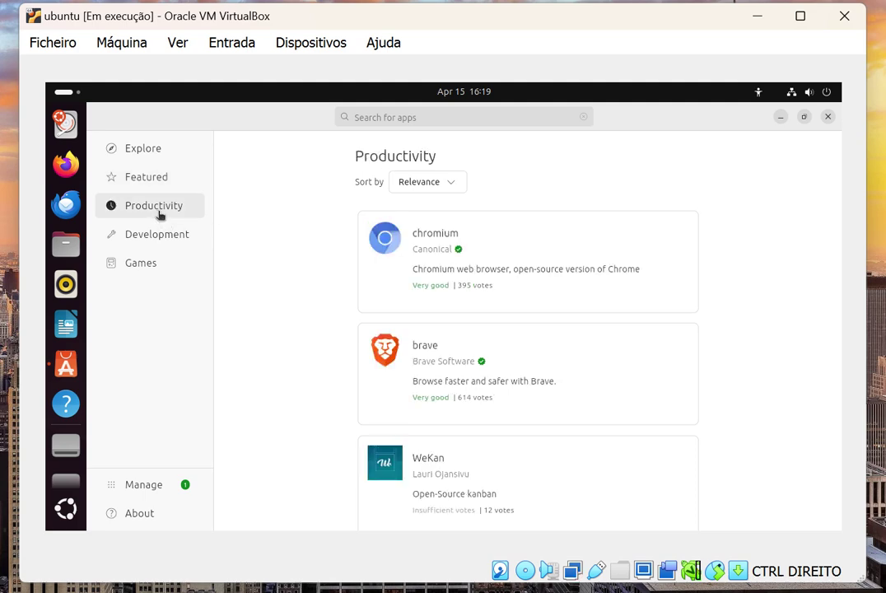
pyautogui.click(161, 241)
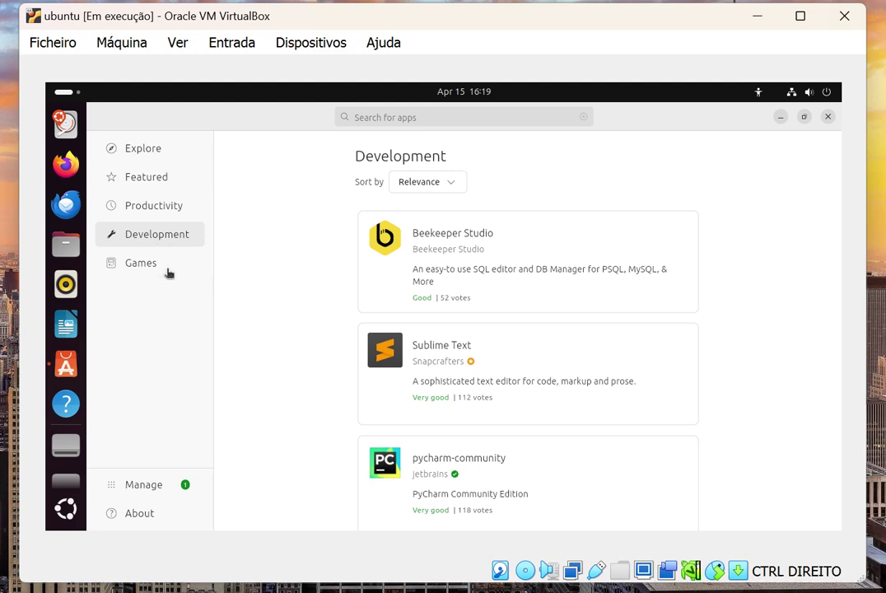
pyautogui.click(156, 272)
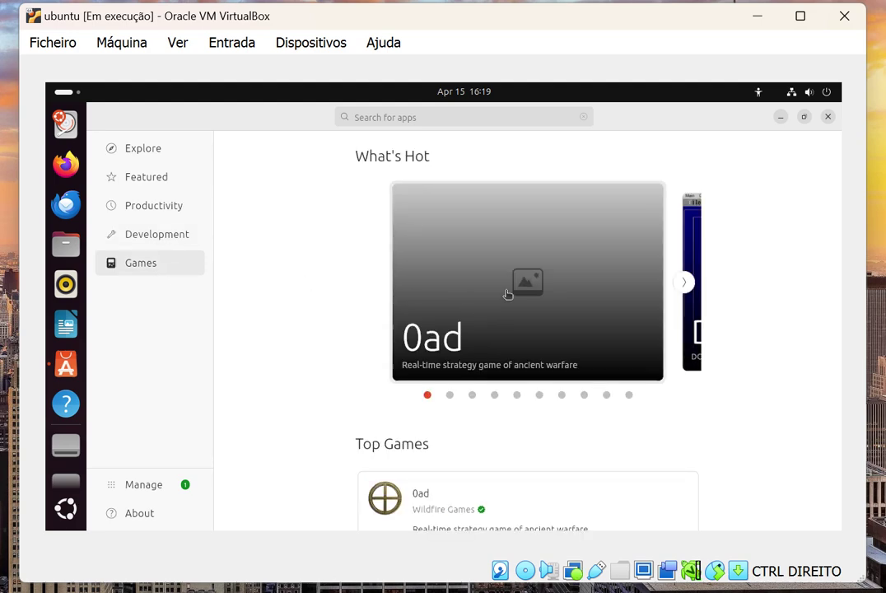
# - Page through the What's Hot game carousel up to Minecraft Installer
pyautogui.click(685, 285)
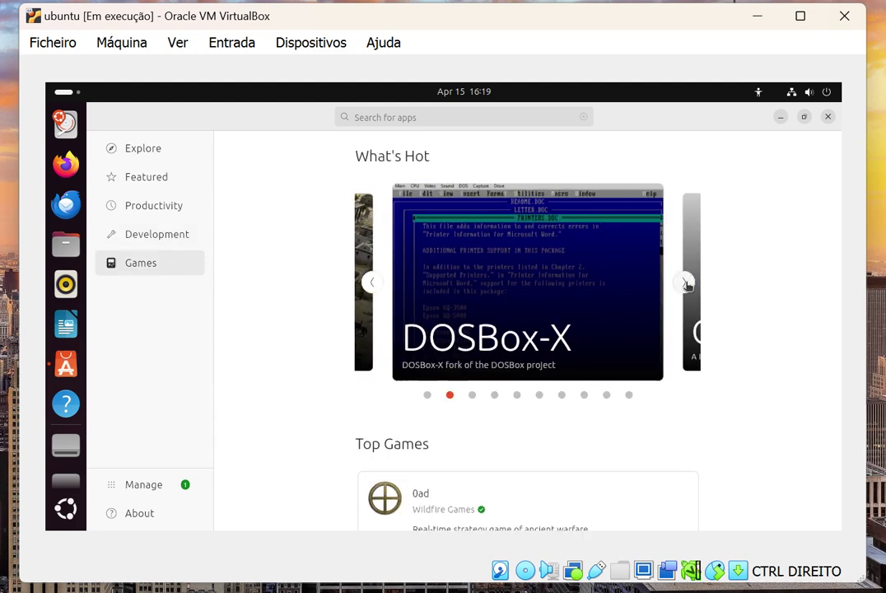
pyautogui.click(687, 285)
pyautogui.click(687, 283)
pyautogui.click(687, 283)
pyautogui.click(689, 285)
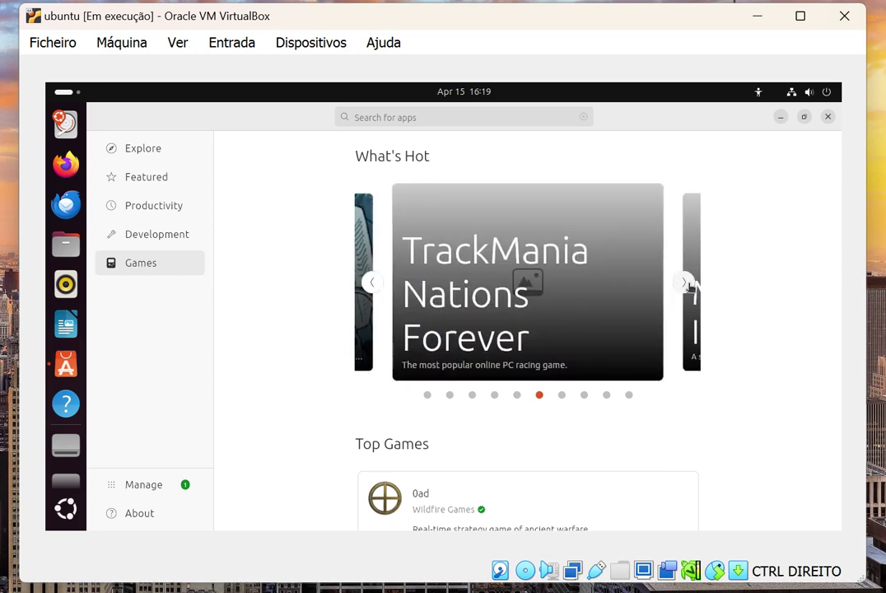
pyautogui.click(690, 286)
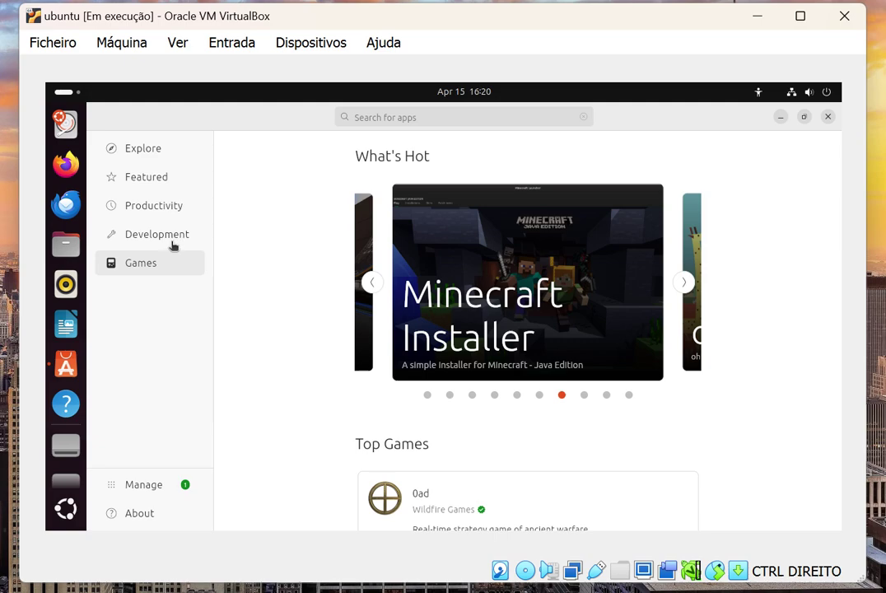
# - Go back through the Development, Productivity and Featured categories to the Explore page
pyautogui.click(169, 238)
pyautogui.click(161, 214)
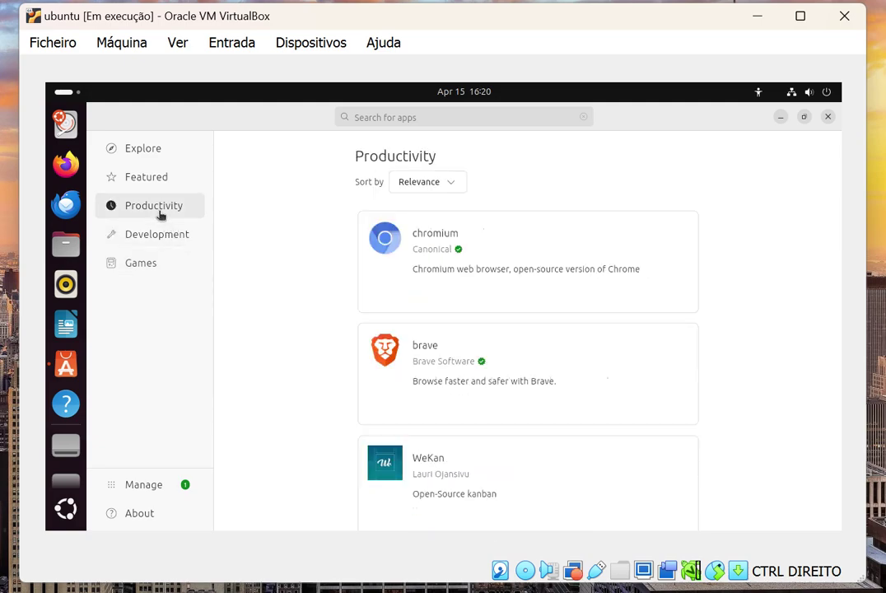
pyautogui.click(155, 187)
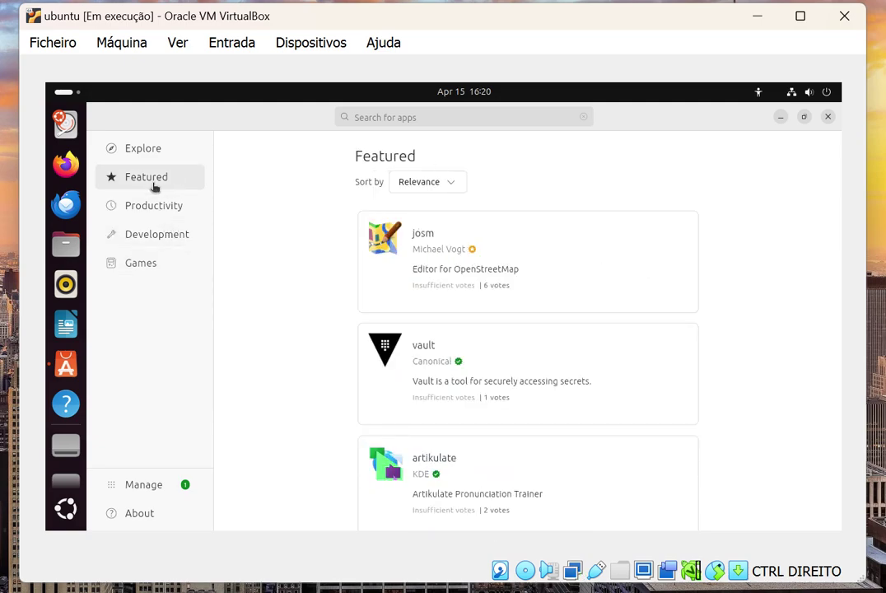
pyautogui.click(141, 153)
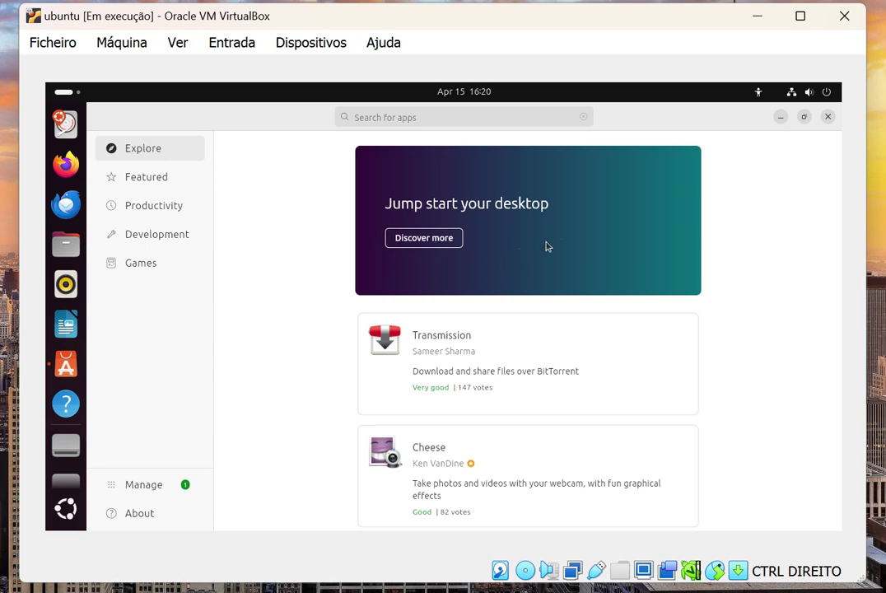
# - Look through the recommended apps on the Explore page and close the app store
pyautogui.scroll(-1, 595, 319)
pyautogui.scroll(-3, 577, 354)
pyautogui.scroll(-6, 555, 375)
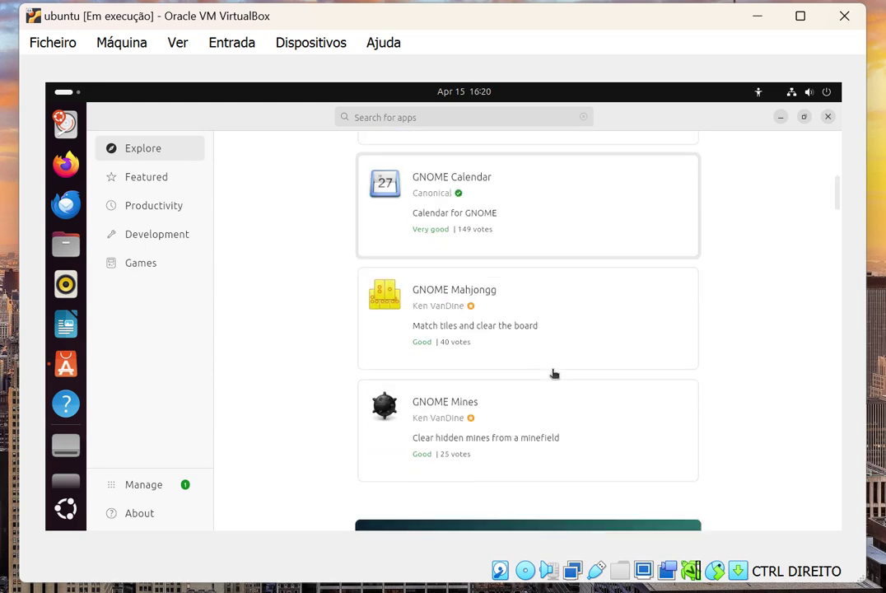
pyautogui.scroll(-5, 554, 372)
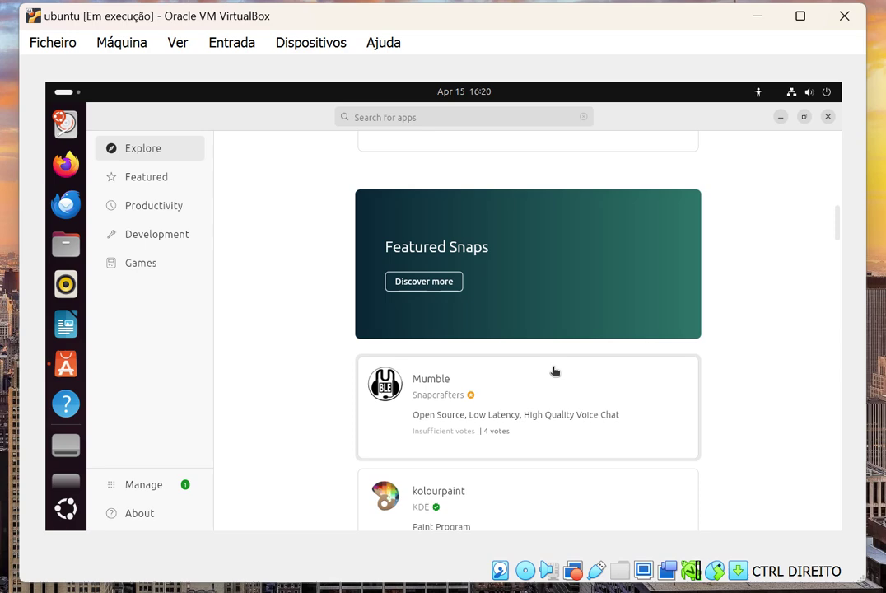
pyautogui.scroll(-5, 555, 371)
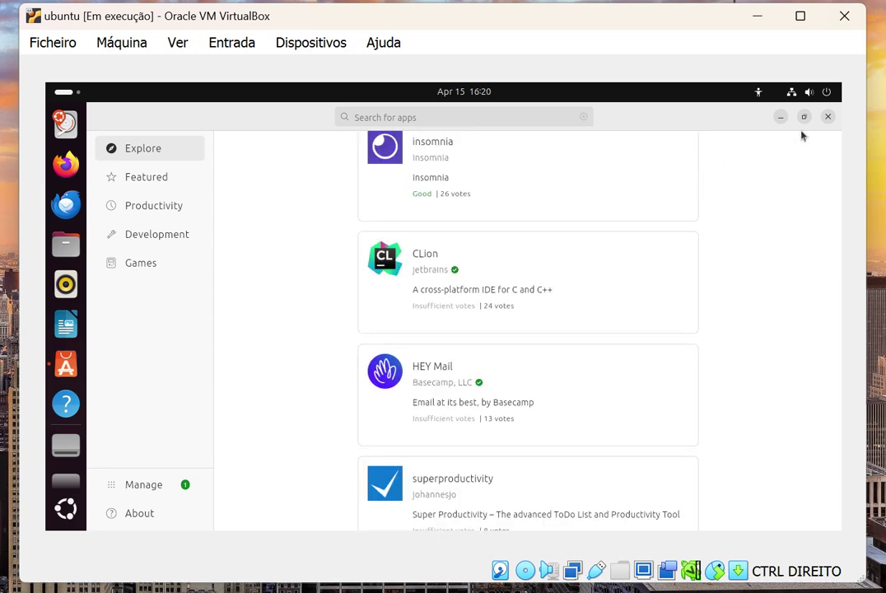
pyautogui.click(828, 117)
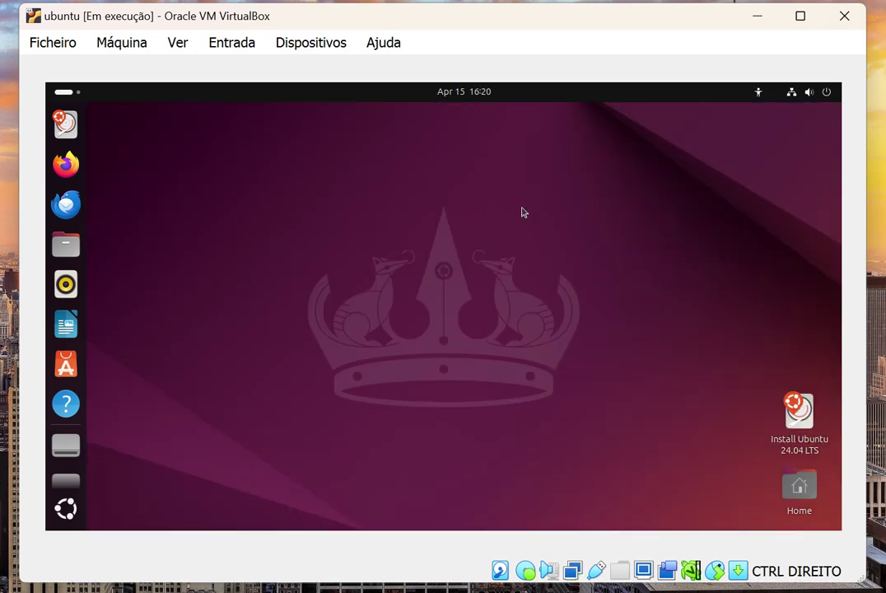
# - Open the display settings from the desktop and view the Power settings
pyautogui.rightClick(353, 203)
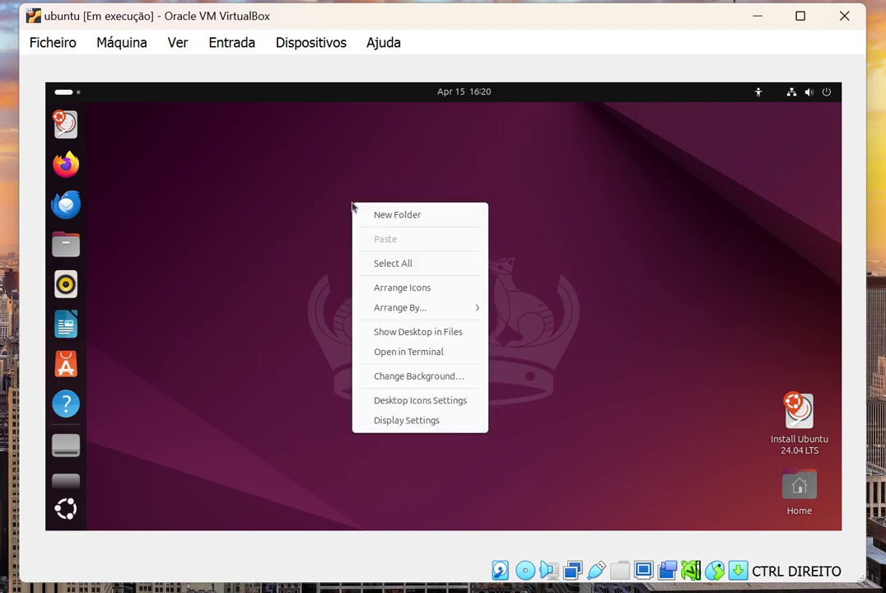
pyautogui.click(409, 422)
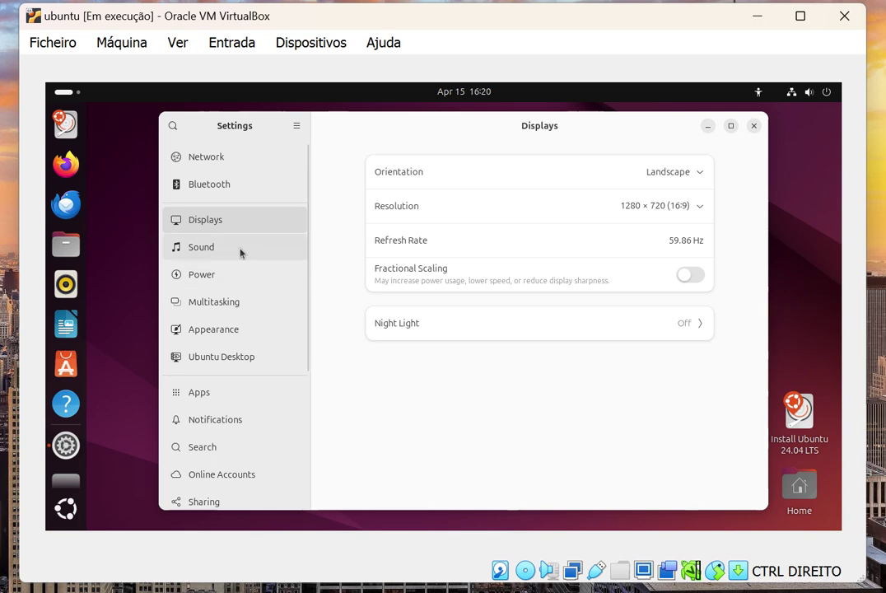
pyautogui.click(233, 279)
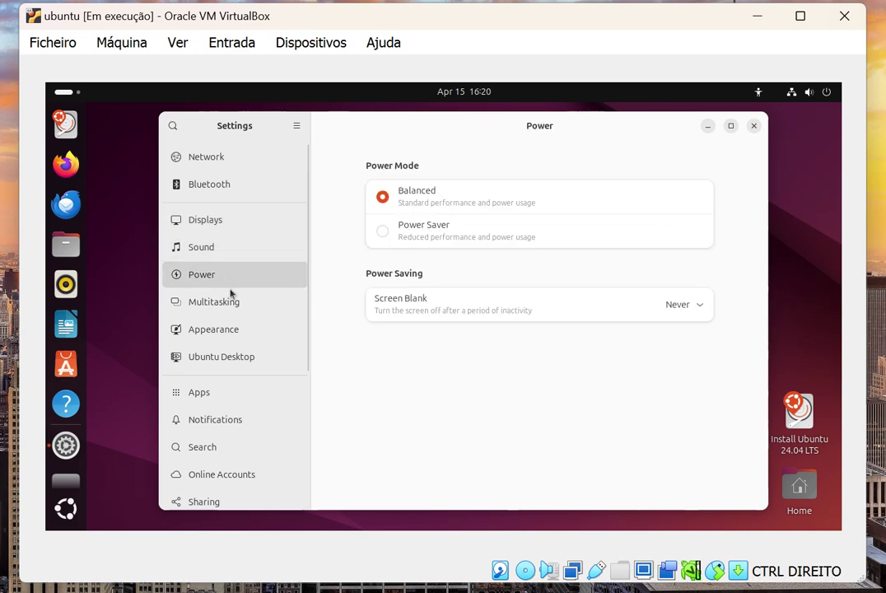
# - Enable Hot Corner and Active Screen Edges in the Multitasking settings, and test the hot corner by opening and leaving the Activities Overview
pyautogui.click(230, 302)
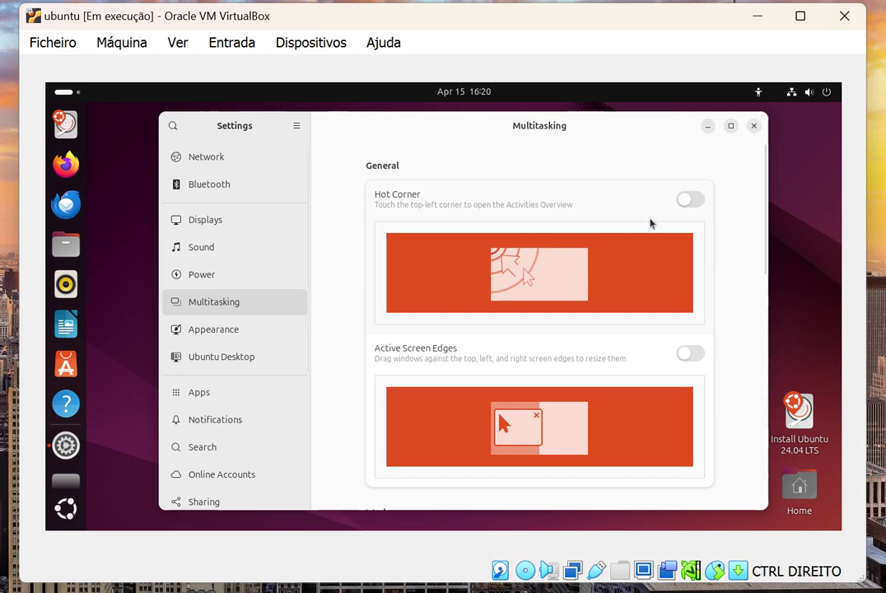
pyautogui.click(690, 200)
pyautogui.click(691, 354)
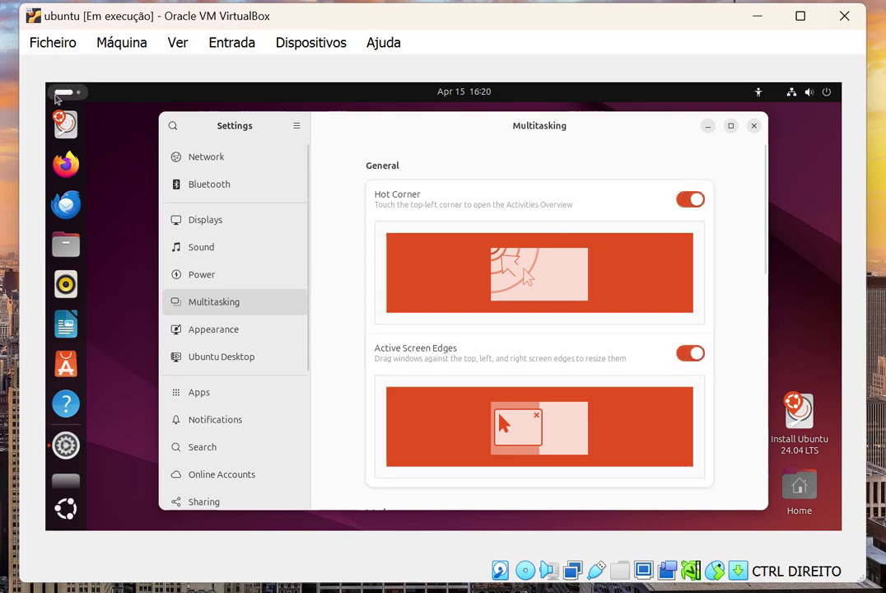
pyautogui.moveTo(47, 84)
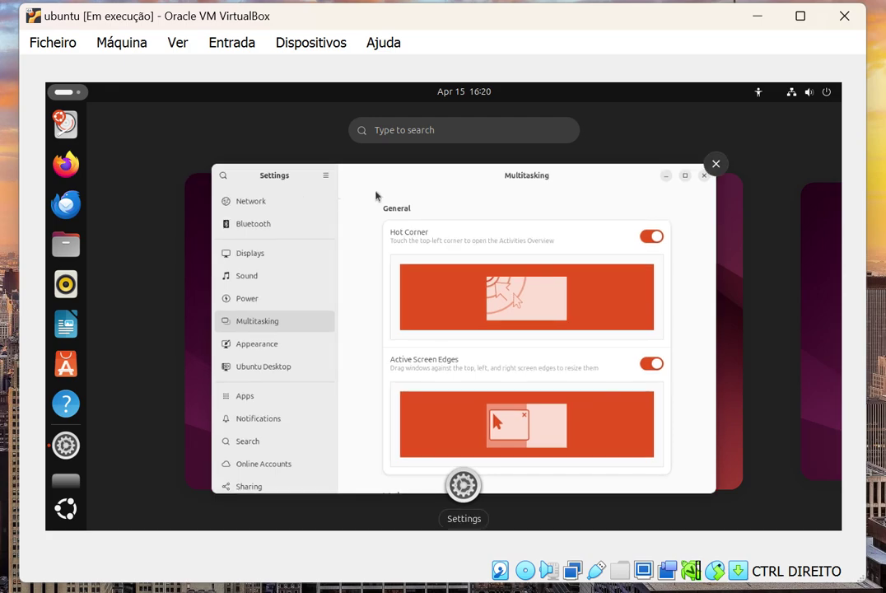
pyautogui.click(424, 185)
# - Switch the workspaces to Fixed Number of Workspaces and review the Multi-Monitor options
pyautogui.scroll(-3, 480, 252)
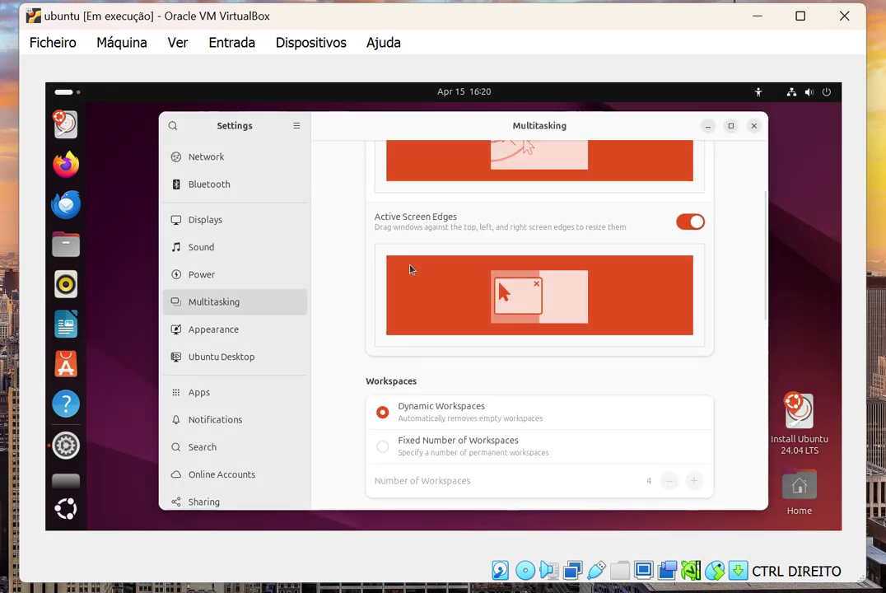
pyautogui.click(395, 453)
pyautogui.scroll(-4, 466, 419)
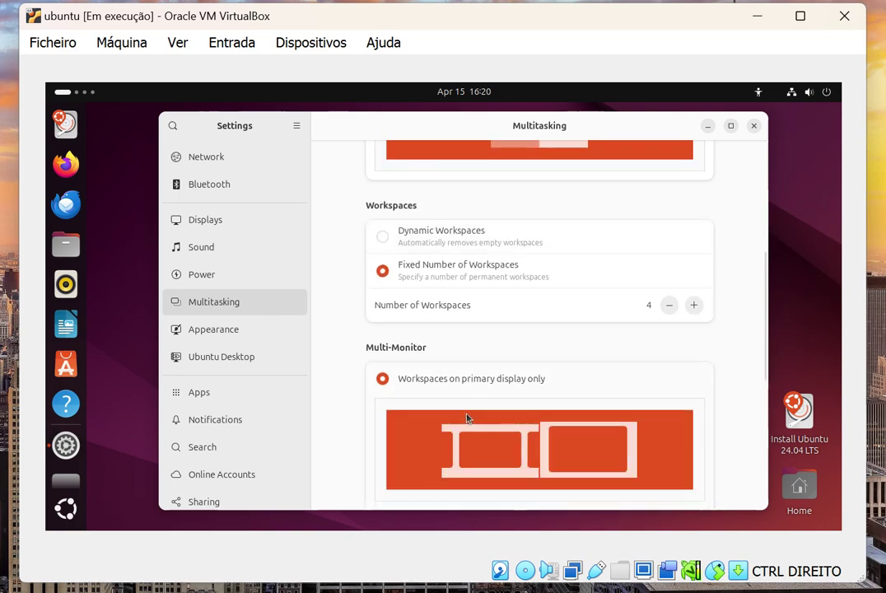
pyautogui.scroll(-3, 467, 407)
pyautogui.scroll(-2, 468, 404)
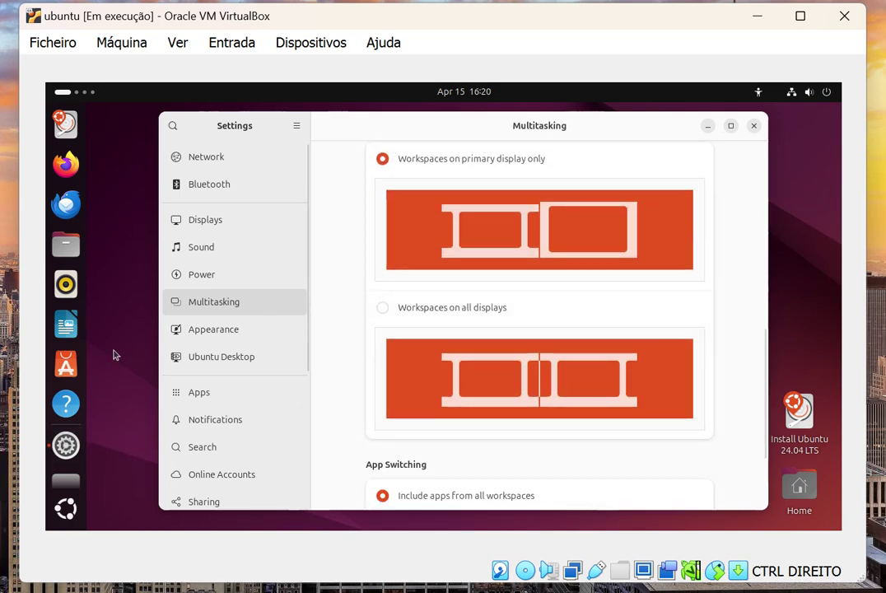
pyautogui.click(65, 368)
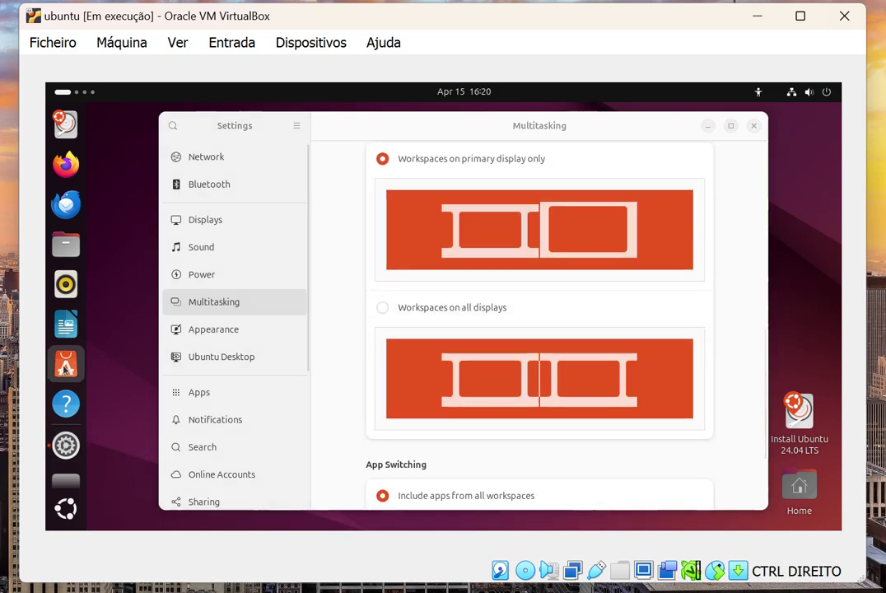
# - Open the Appearance settings, try the mountain lake wallpaper, and set the split purple-orange and black wallpaper as the desktop background
pyautogui.click(280, 329)
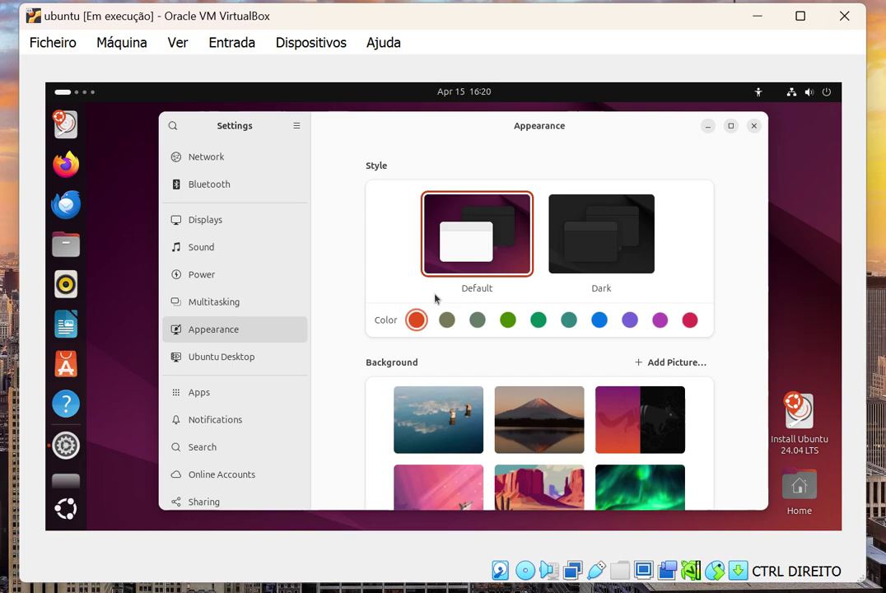
pyautogui.click(520, 415)
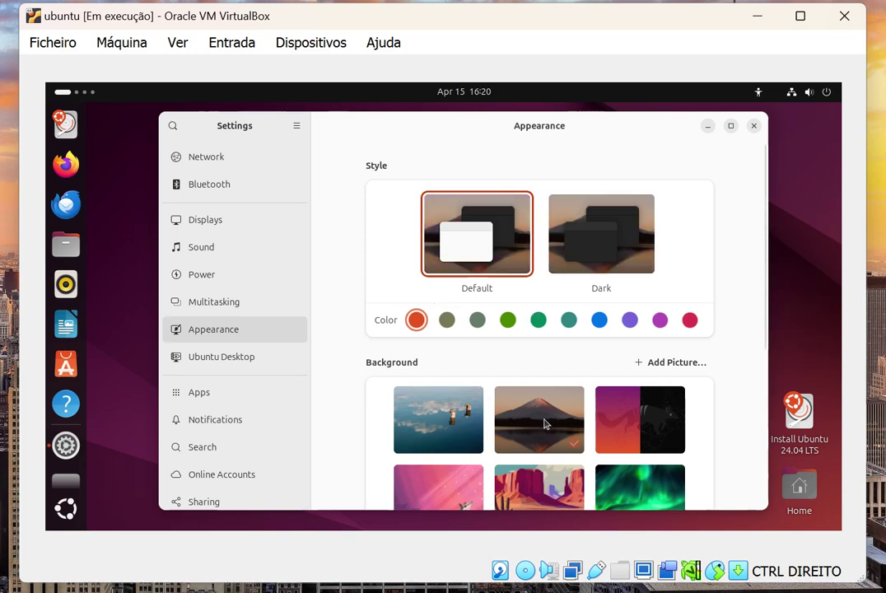
pyautogui.click(622, 415)
pyautogui.scroll(-3, 606, 419)
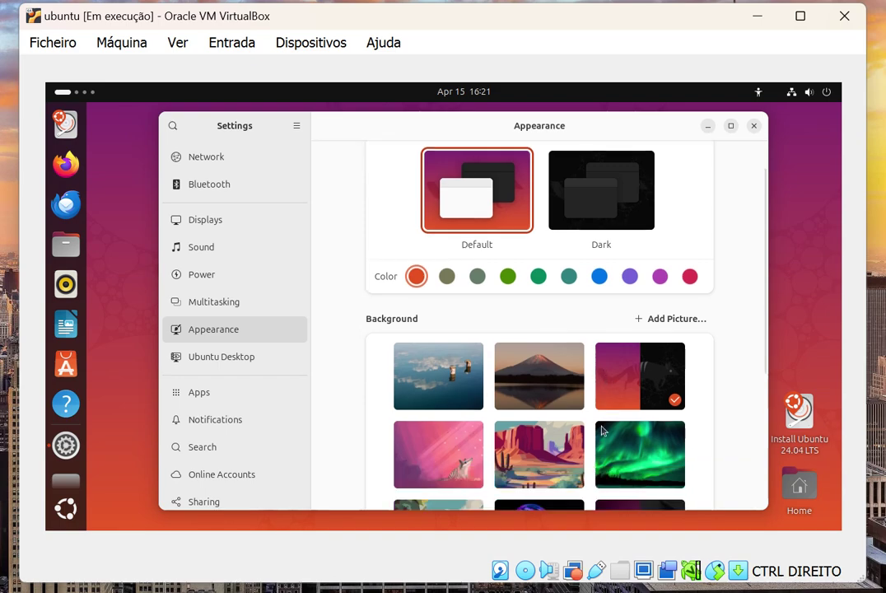
# - Try the desert, green aurora, pink numbat and neon light bulb wallpapers as the desktop background
pyautogui.click(517, 361)
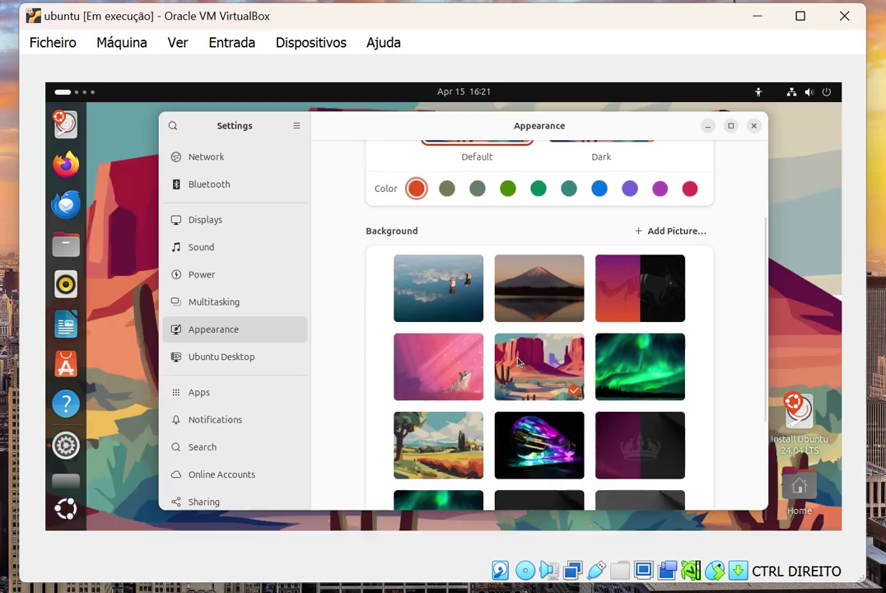
pyautogui.click(617, 354)
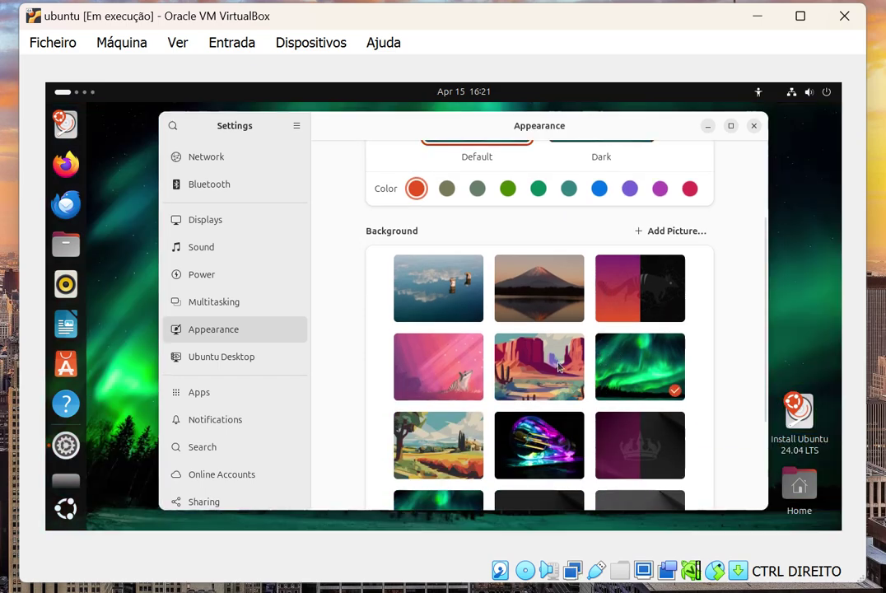
pyautogui.click(460, 377)
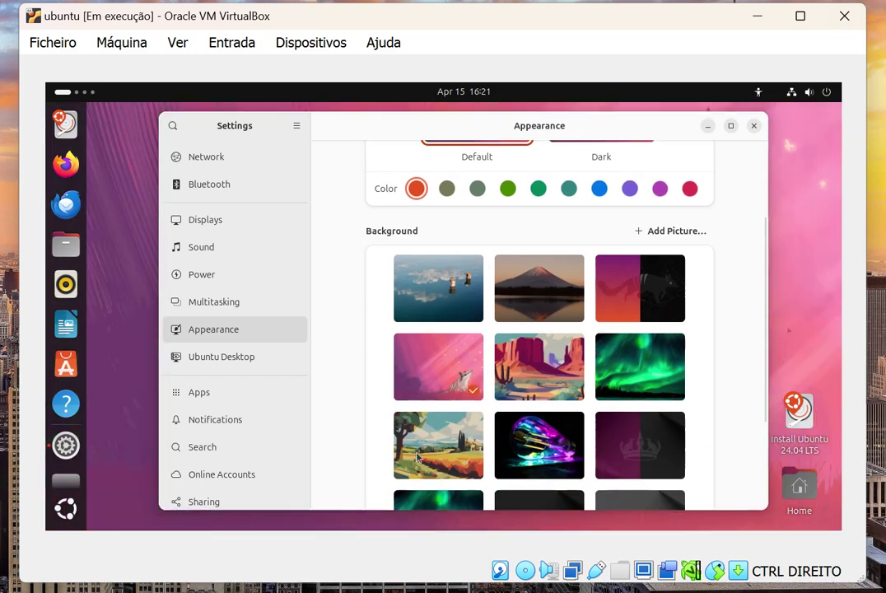
pyautogui.click(540, 445)
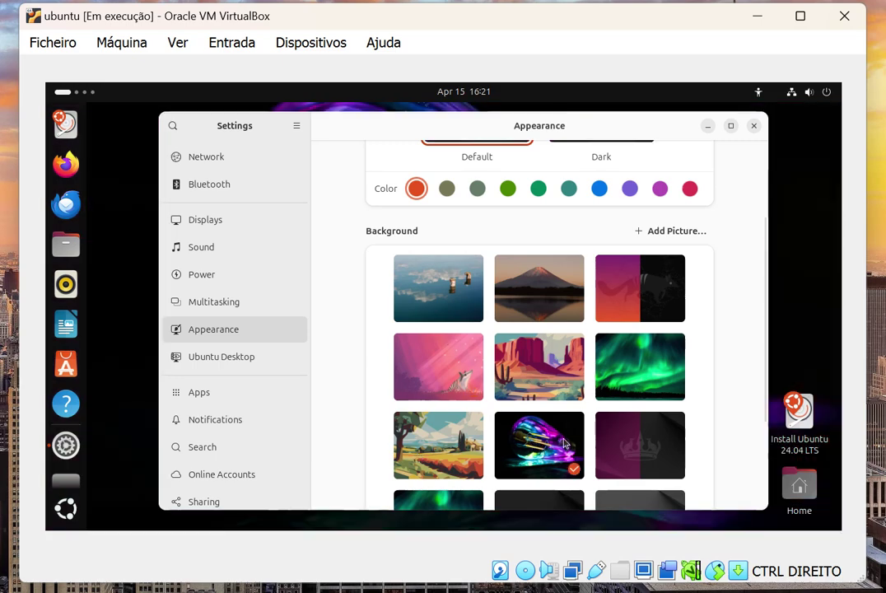
# - Try the split purple-black, dark and grey crown wallpapers, and apply the full purple crown wallpaper
pyautogui.scroll(-2, 574, 439)
pyautogui.click(628, 385)
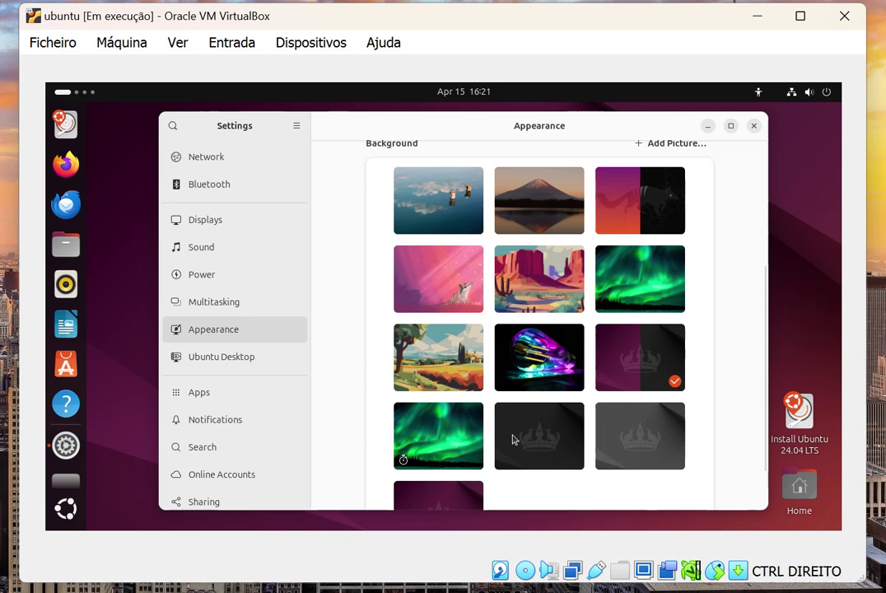
pyautogui.click(576, 427)
pyautogui.click(631, 425)
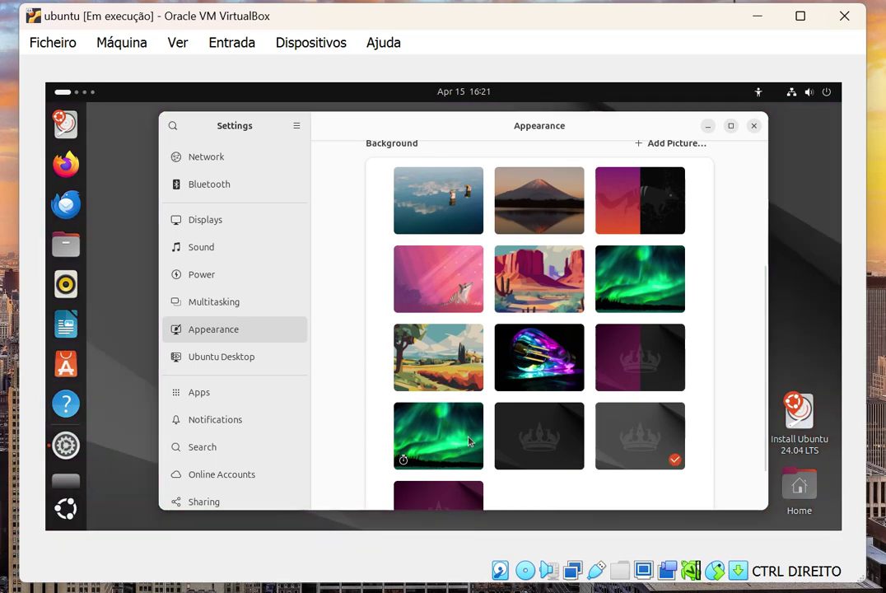
pyautogui.click(443, 487)
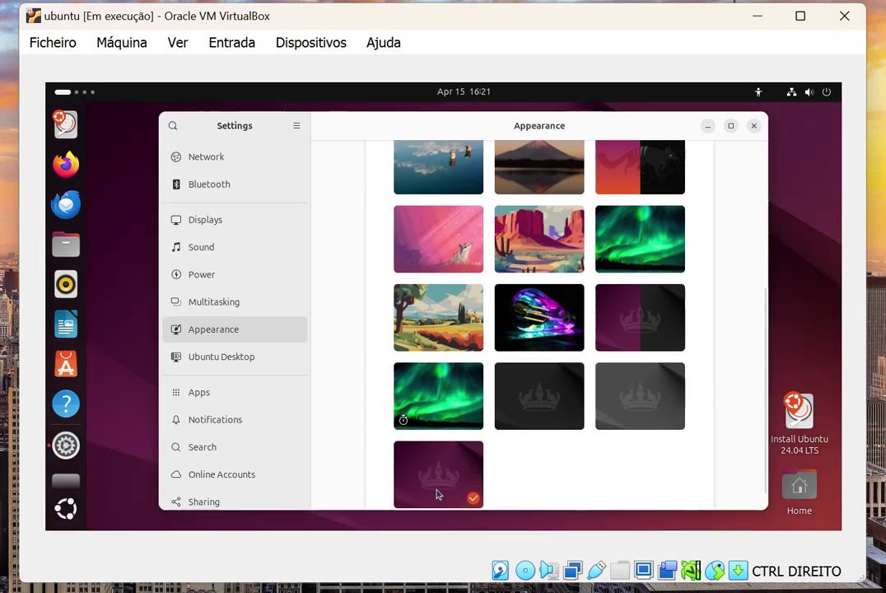
# - Try the olive and leaf-green accent colors in the Appearance settings, and set the accent color to bluish green
pyautogui.scroll(5, 437, 494)
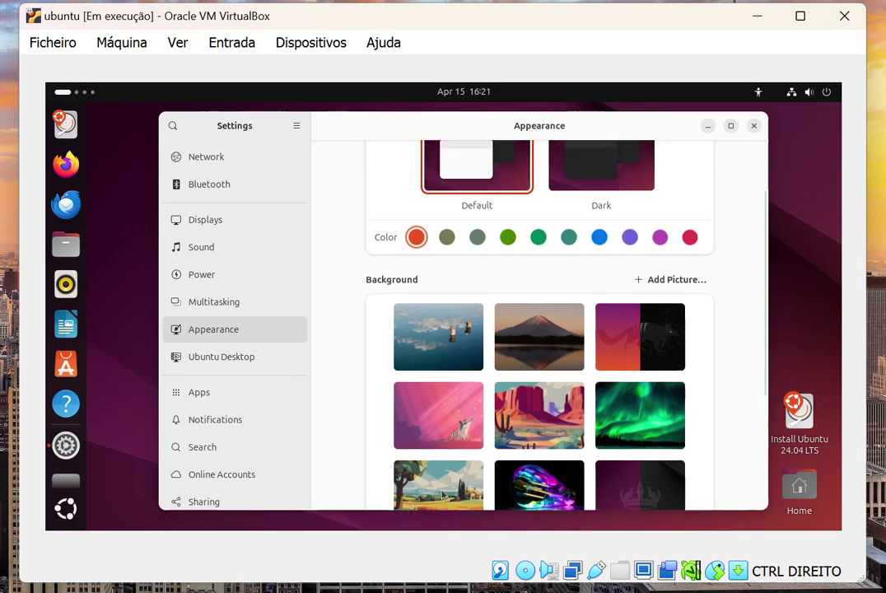
pyautogui.scroll(2, 443, 494)
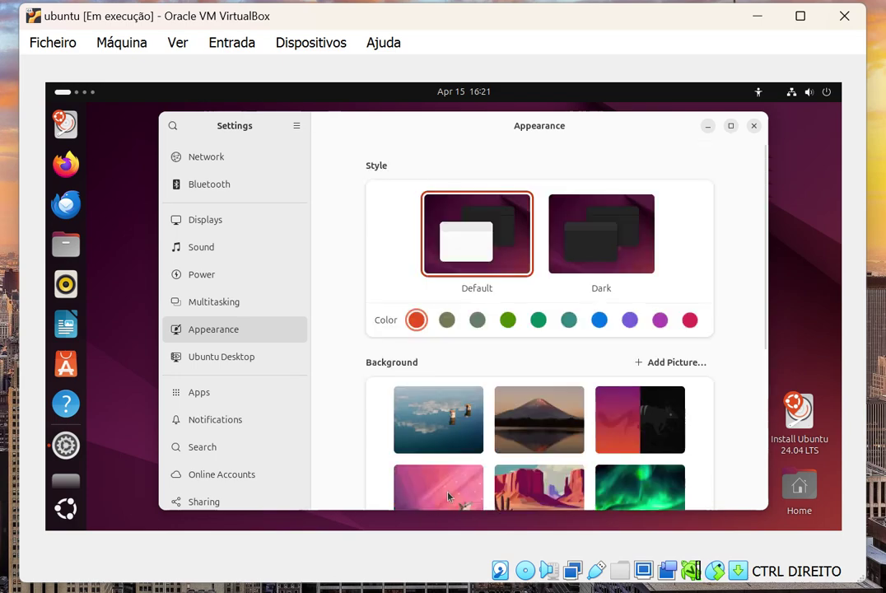
pyautogui.click(446, 320)
pyautogui.click(511, 322)
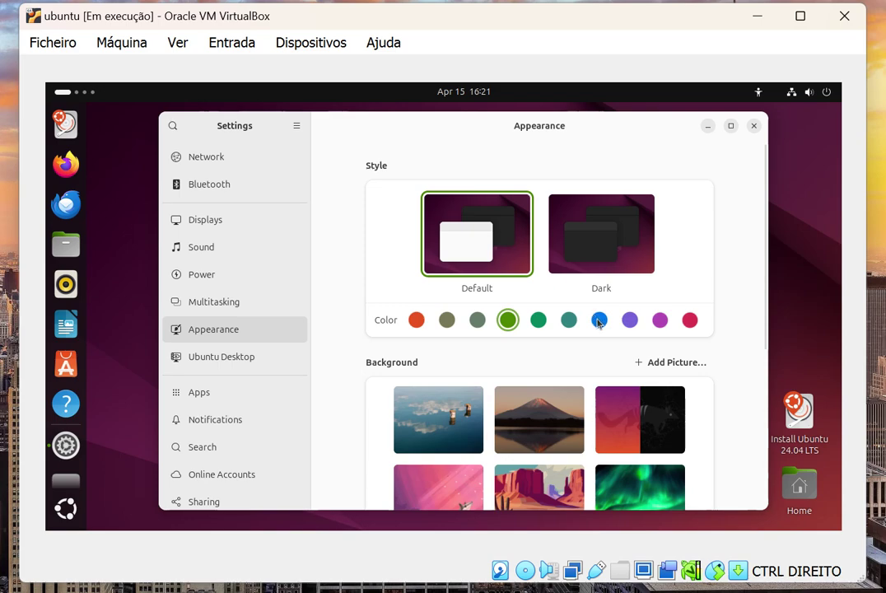
pyautogui.click(540, 323)
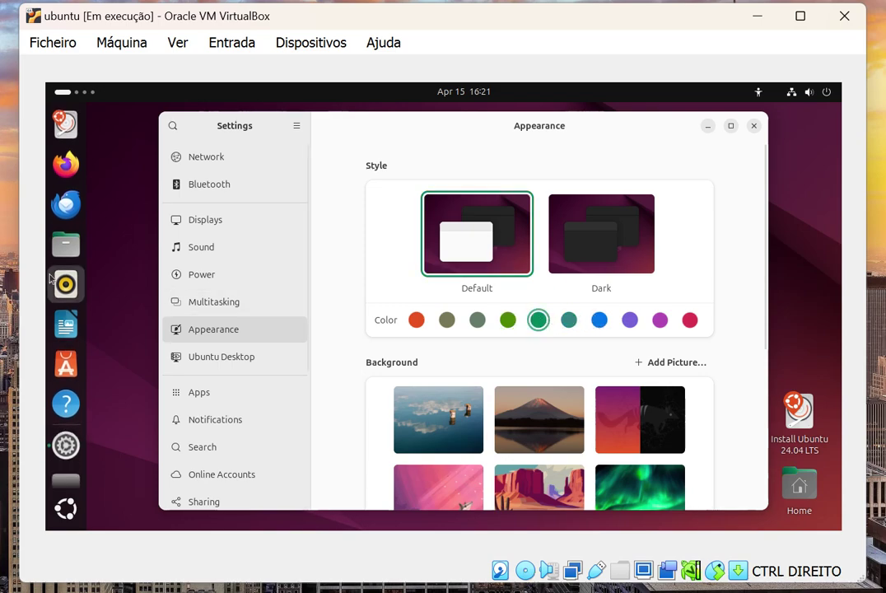
# - Open the Ubuntu Desktop settings and review the desktop icon and dock options
pyautogui.scroll(-1, 624, 338)
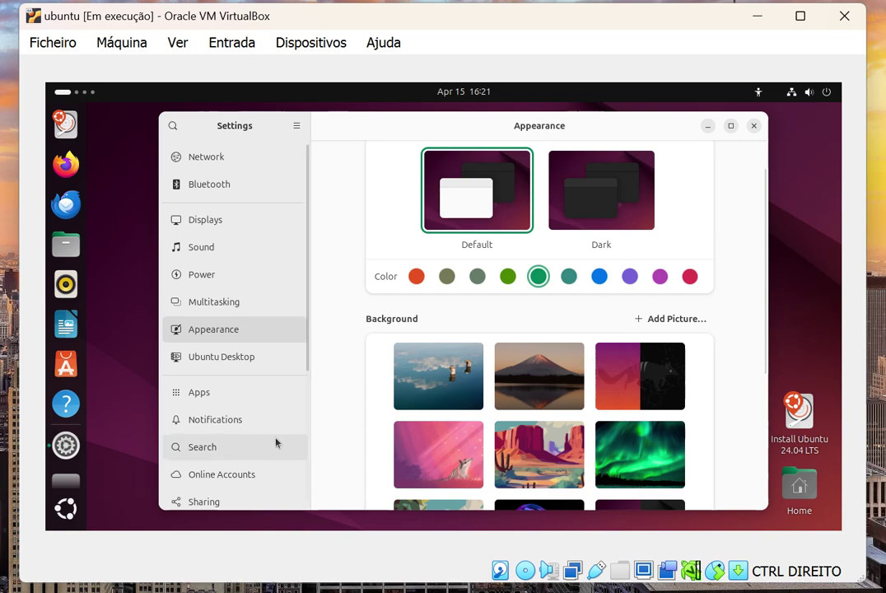
pyautogui.click(227, 358)
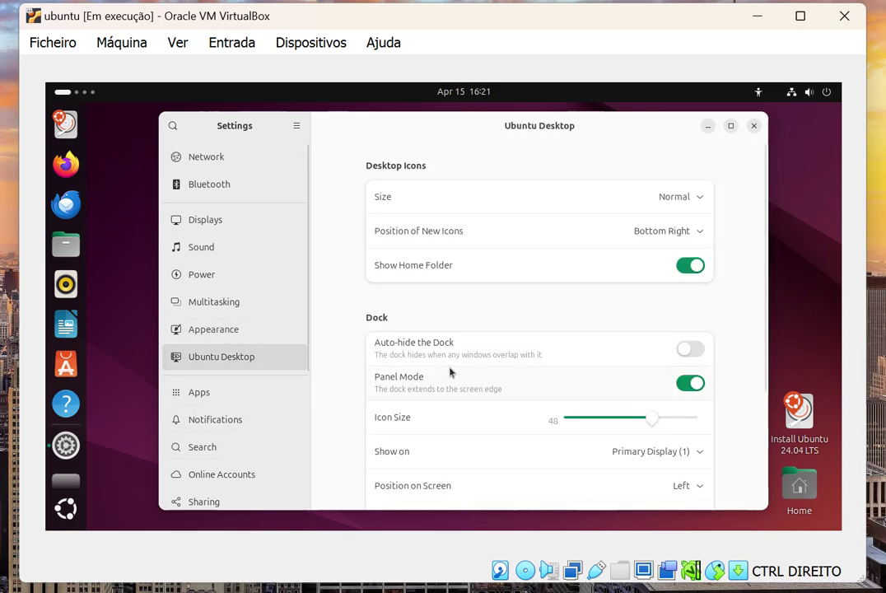
pyautogui.scroll(-1, 451, 371)
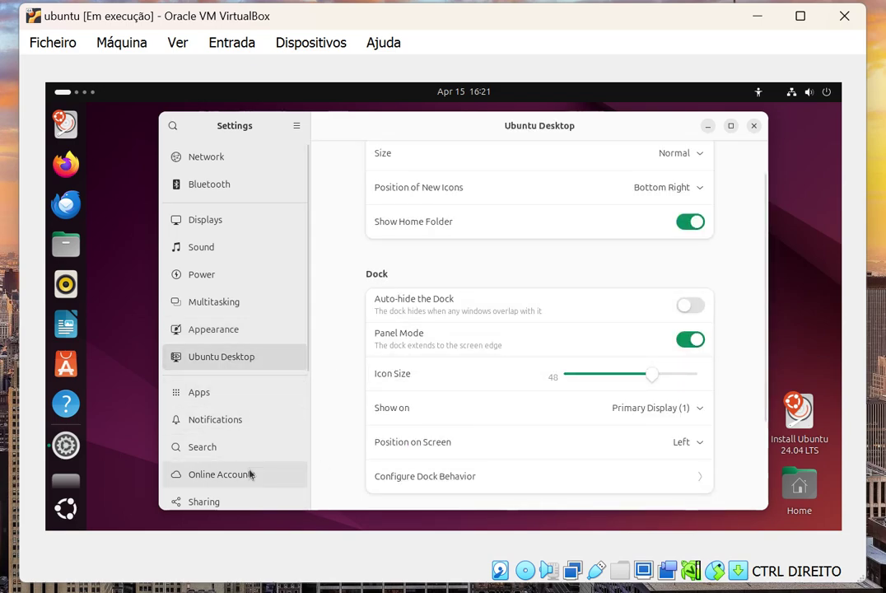
pyautogui.scroll(-4, 246, 461)
pyautogui.scroll(-1, 244, 449)
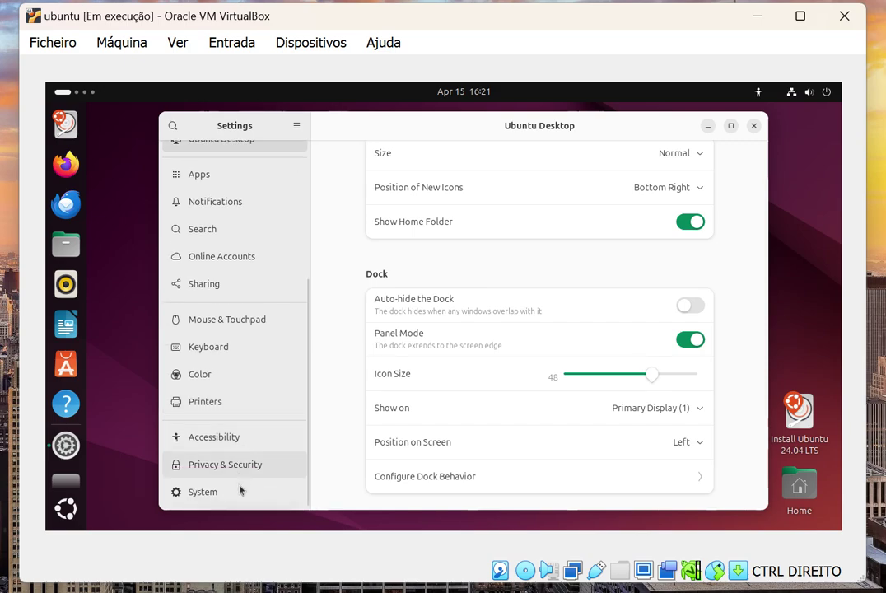
# - Launch Software Updates from the System settings, and close the updater while it checks for updates
pyautogui.click(239, 494)
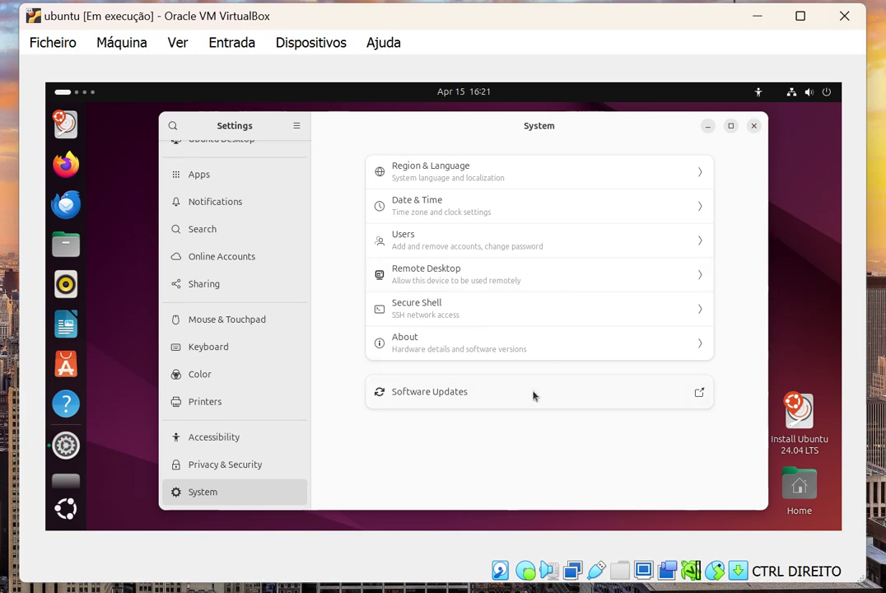
pyautogui.click(223, 437)
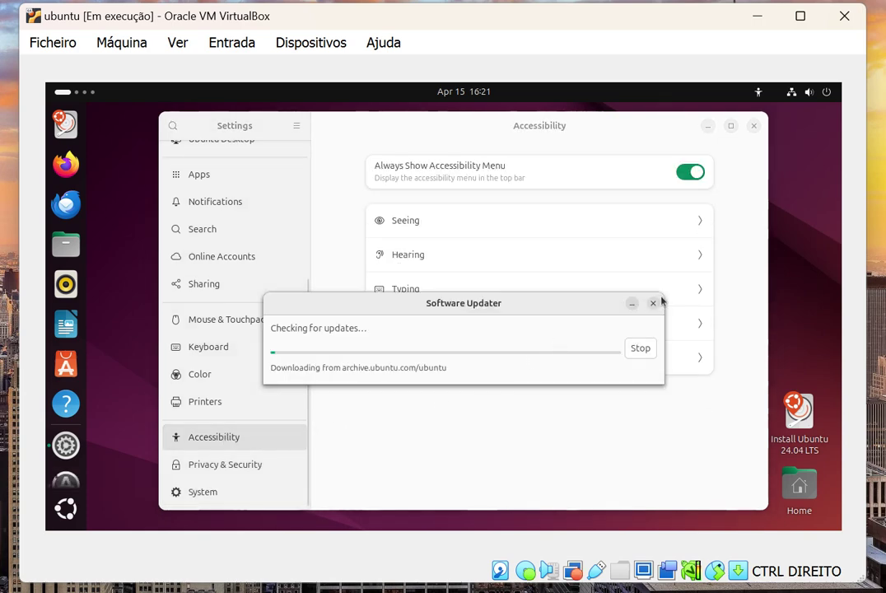
pyautogui.click(655, 305)
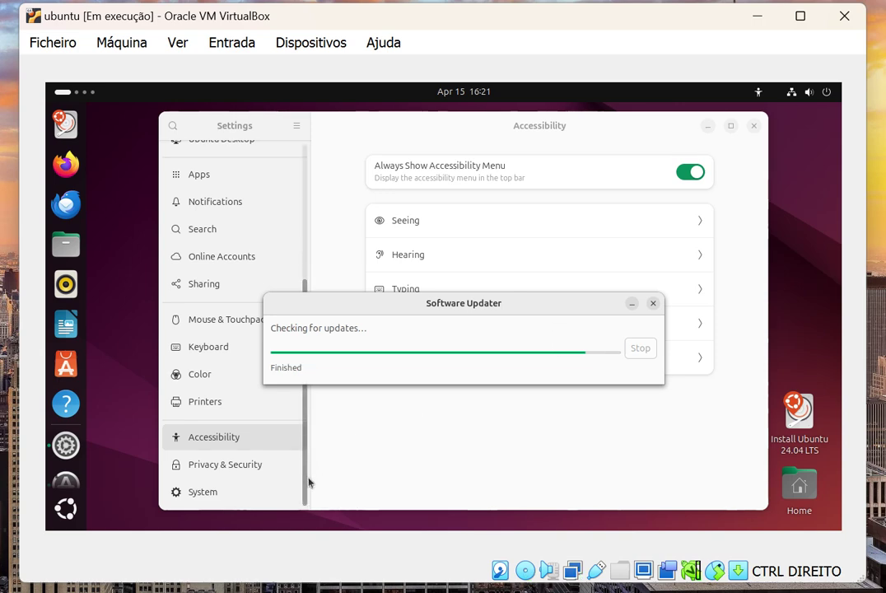
# - Return to the System settings and open the About page with the hardware details and software versions
pyautogui.click(235, 501)
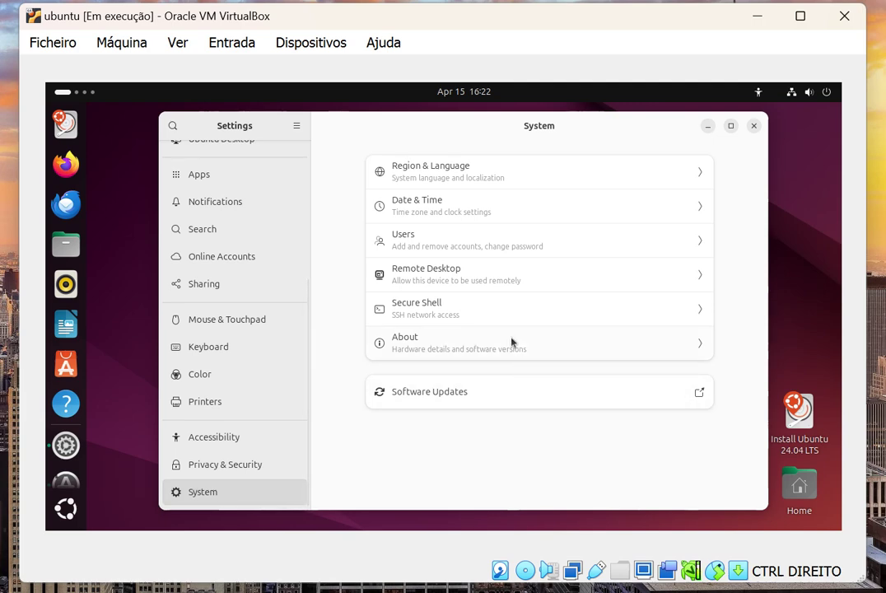
pyautogui.click(507, 343)
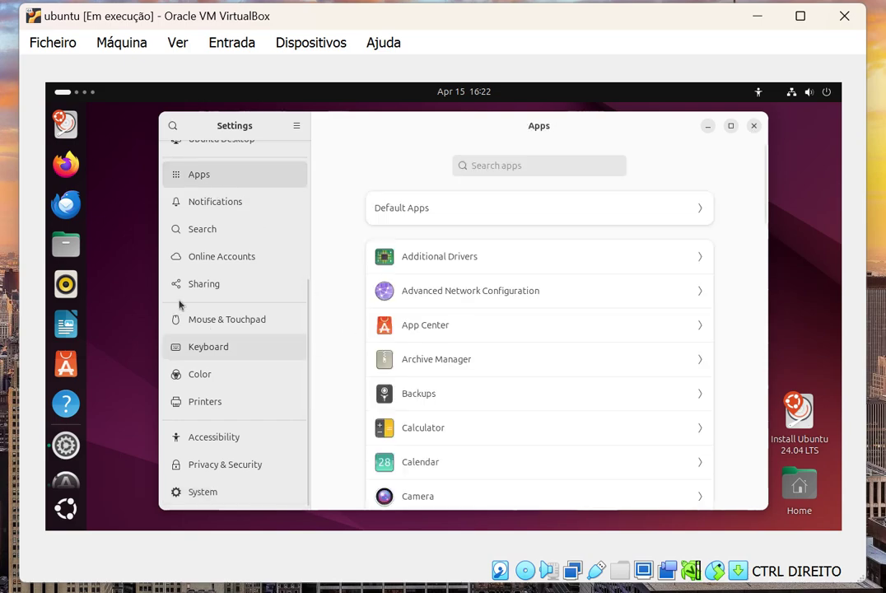
# - Look through the Notifications, Search, Online Accounts and Sharing settings
pyautogui.click(188, 201)
pyautogui.click(199, 229)
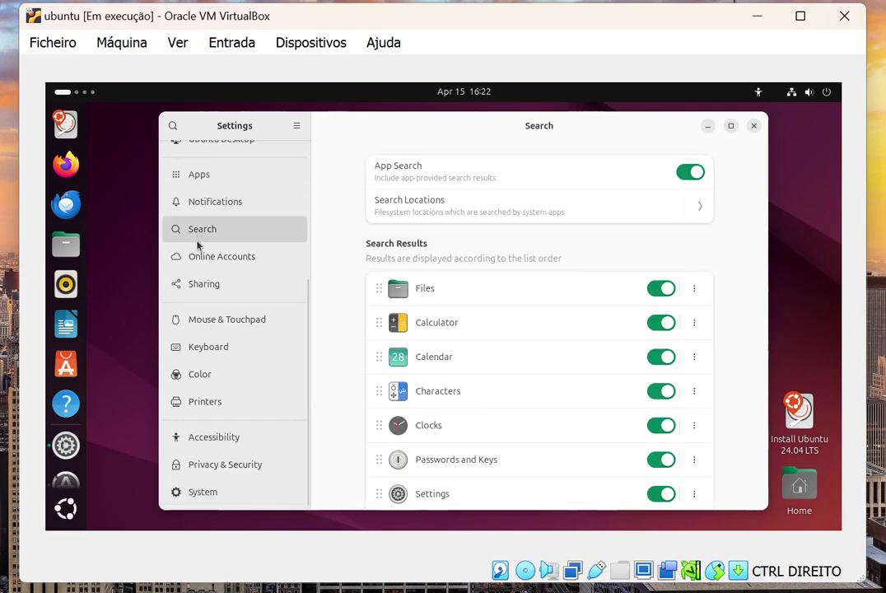
pyautogui.click(216, 257)
pyautogui.click(207, 280)
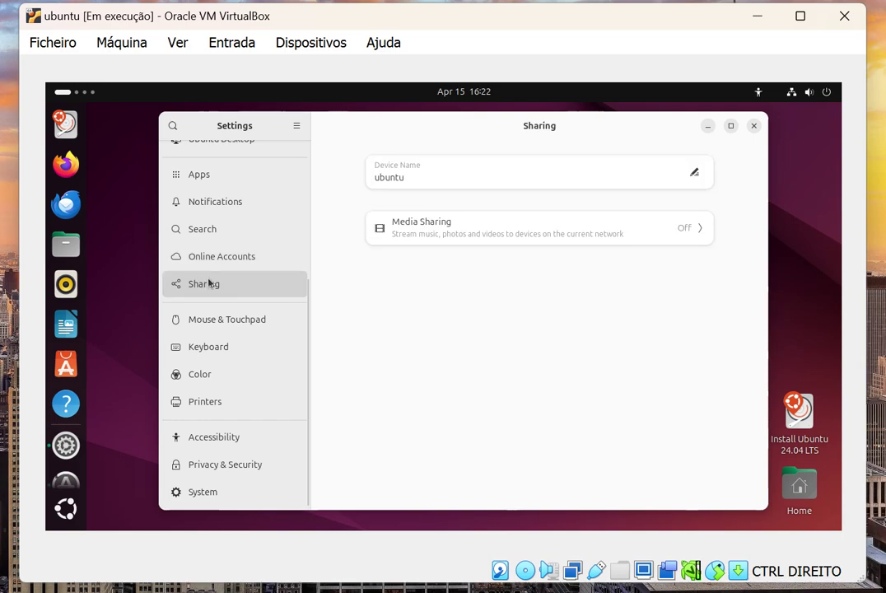
# - Look through the Mouse & Touchpad, Keyboard, Color, Printers, Accessibility and Privacy & Security settings
pyautogui.click(214, 325)
pyautogui.click(213, 354)
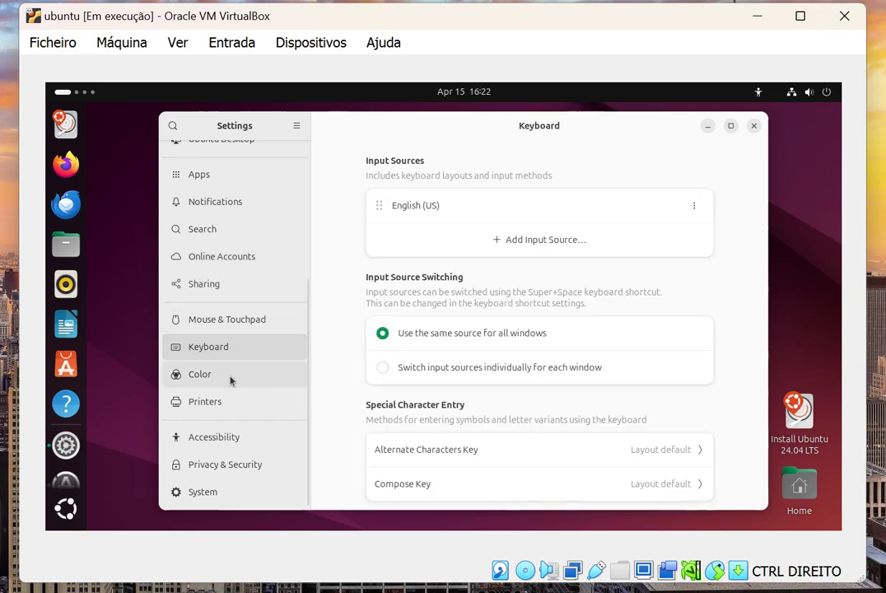
pyautogui.click(236, 377)
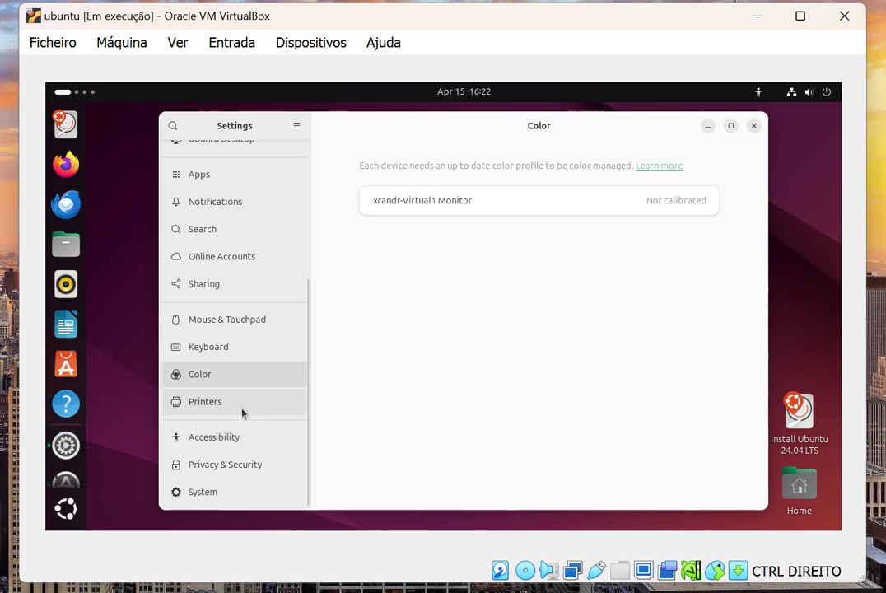
pyautogui.click(244, 406)
pyautogui.click(253, 437)
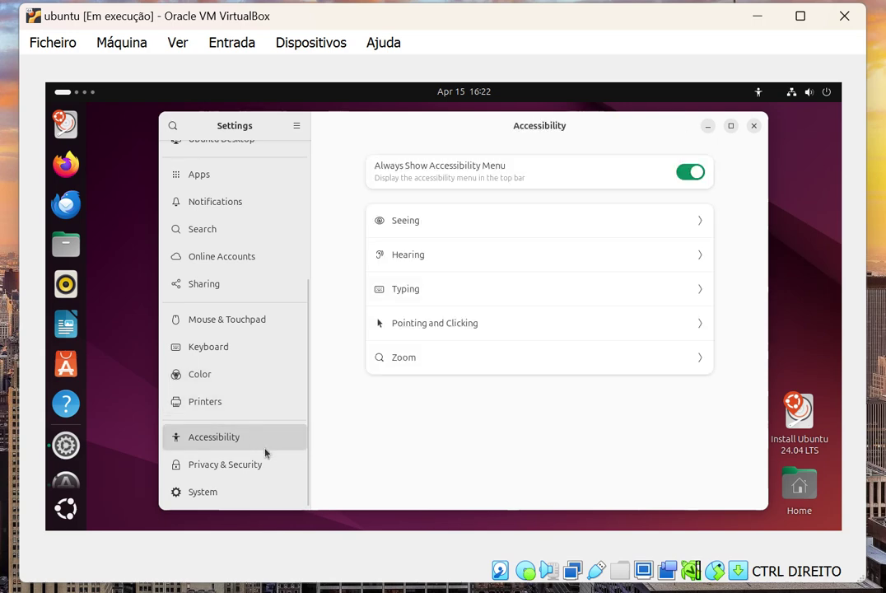
pyautogui.click(264, 465)
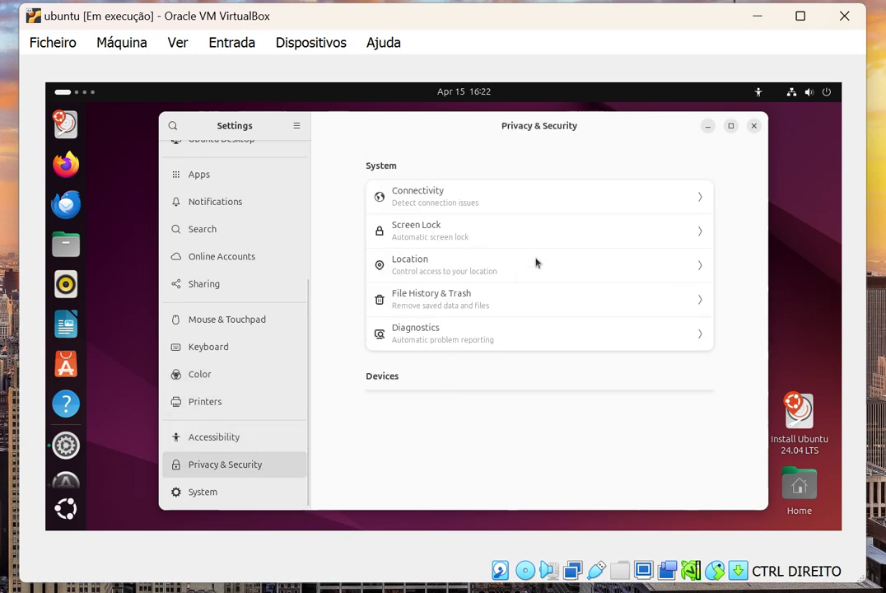
# - Close the Settings window and postpone the available software updates with Remind Me Later
pyautogui.click(753, 126)
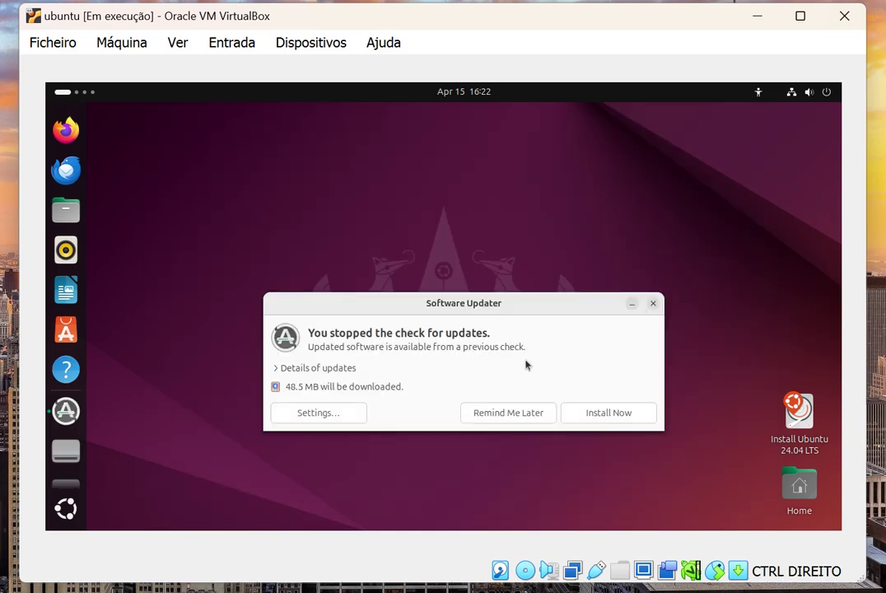
pyautogui.click(499, 413)
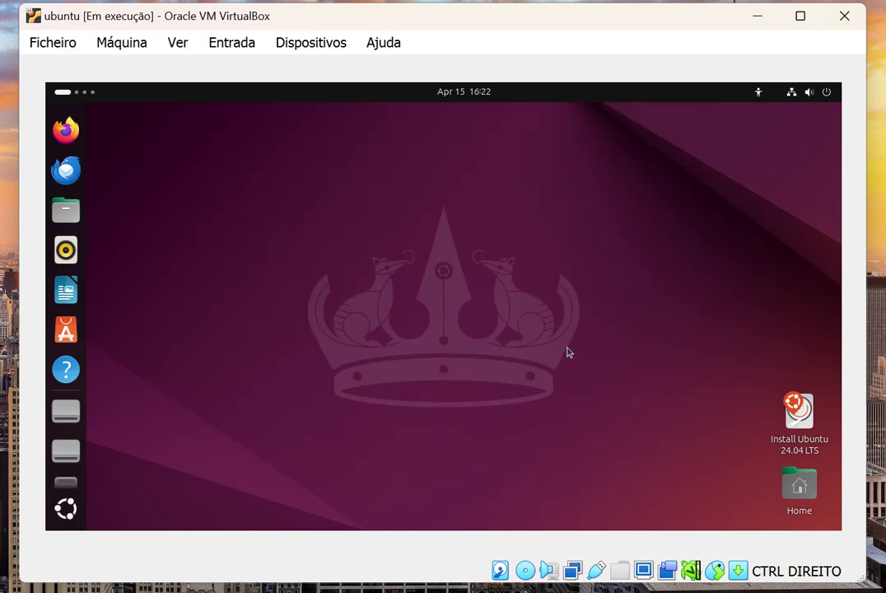
# - Open Display Settings from the empty desktop, view the display options, and close the window
pyautogui.rightClick(443, 218)
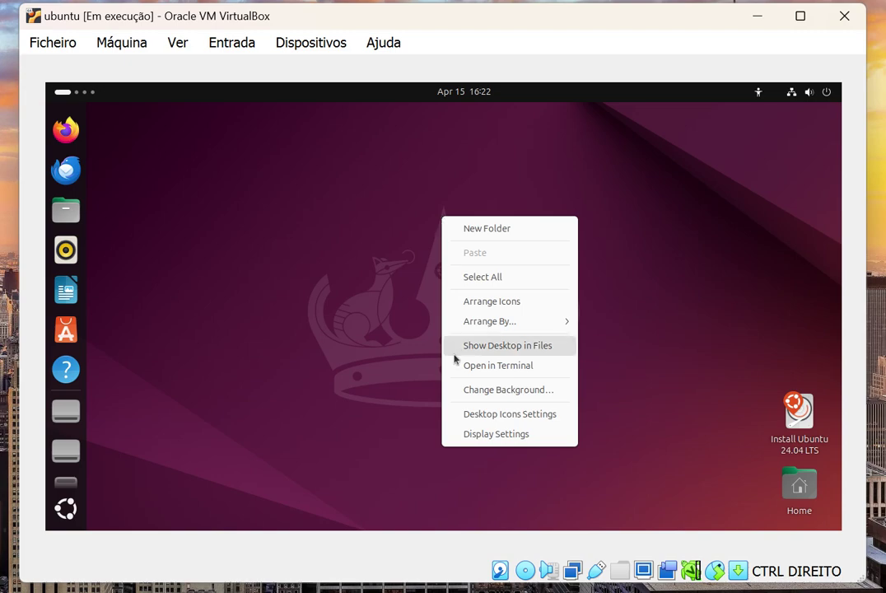
pyautogui.click(466, 435)
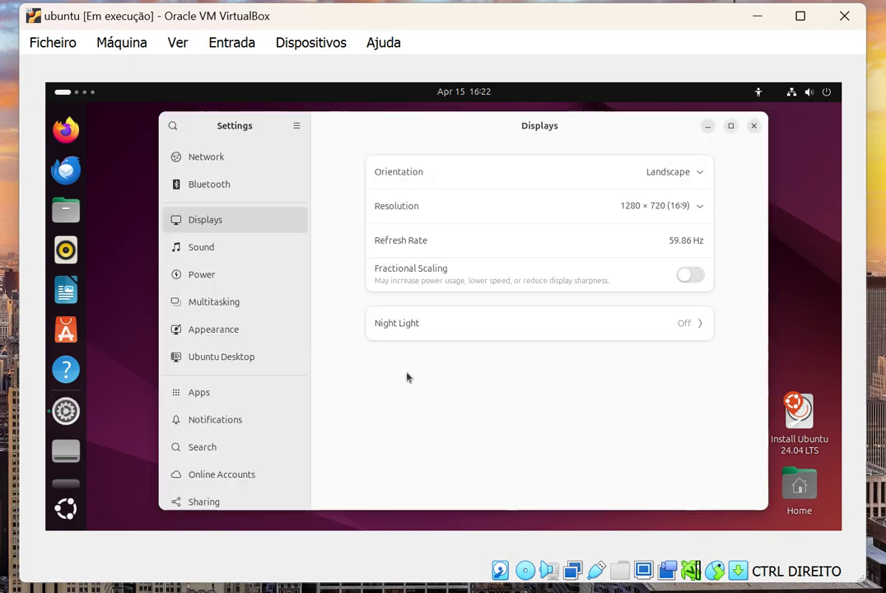
pyautogui.click(749, 129)
# - Choose Change Background from the desktop, set the desert landscape wallpaper, and close the Settings window
pyautogui.rightClick(510, 192)
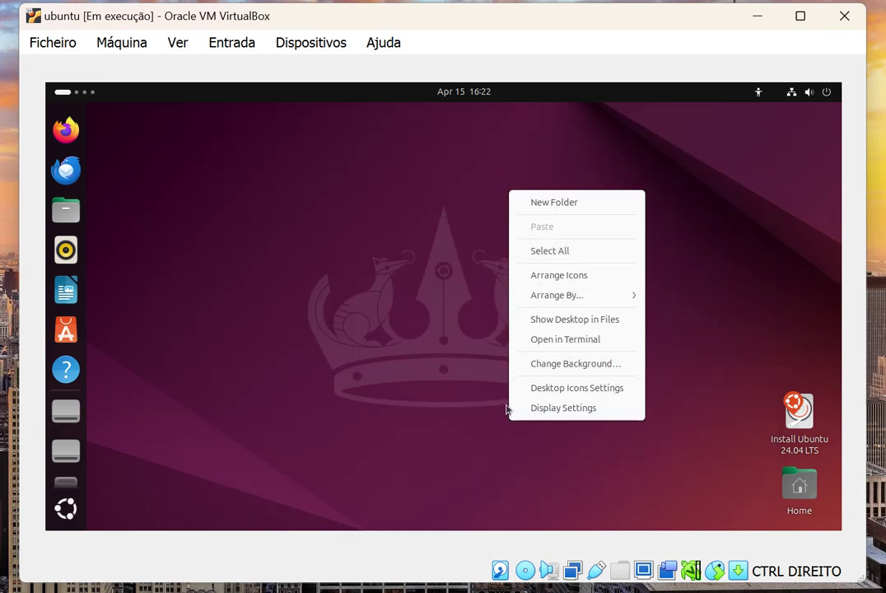
pyautogui.click(531, 368)
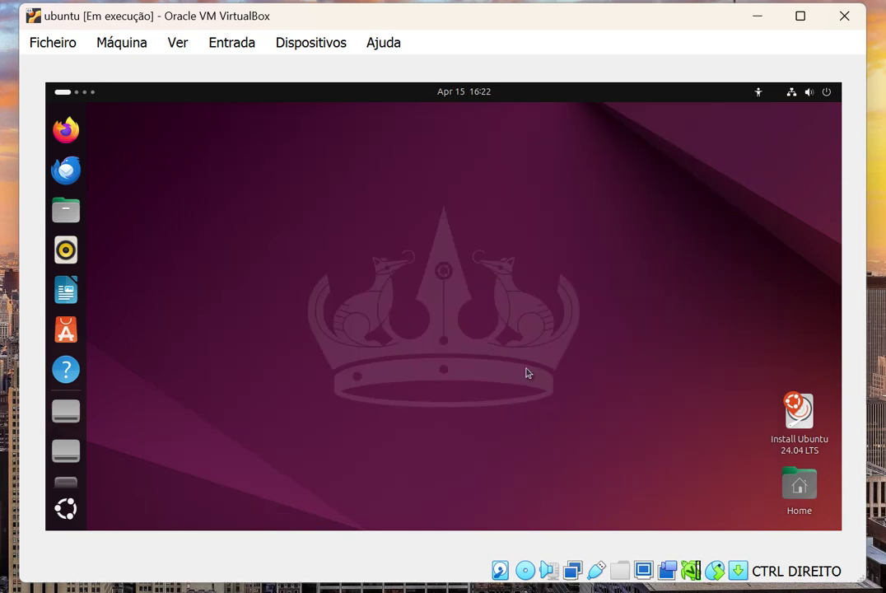
pyautogui.scroll(-7, 425, 356)
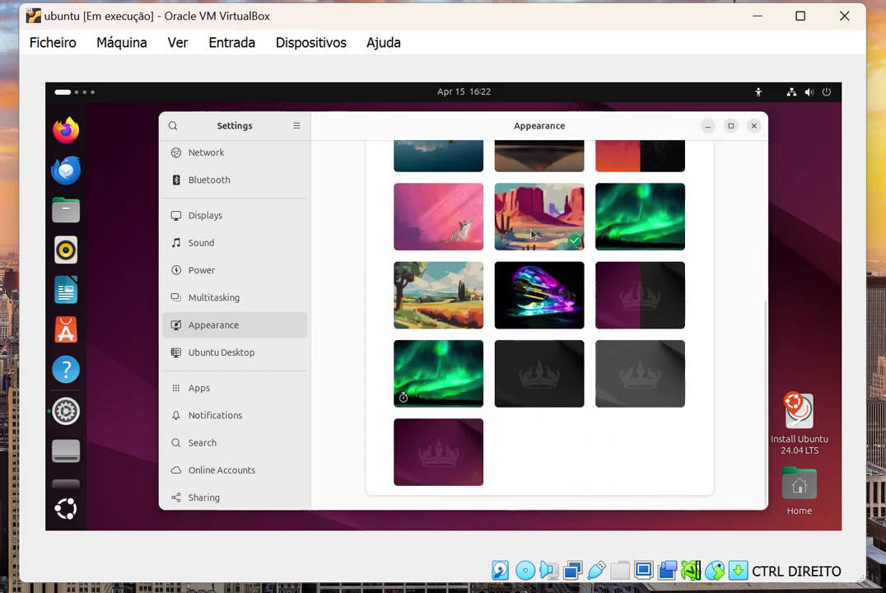
pyautogui.click(485, 212)
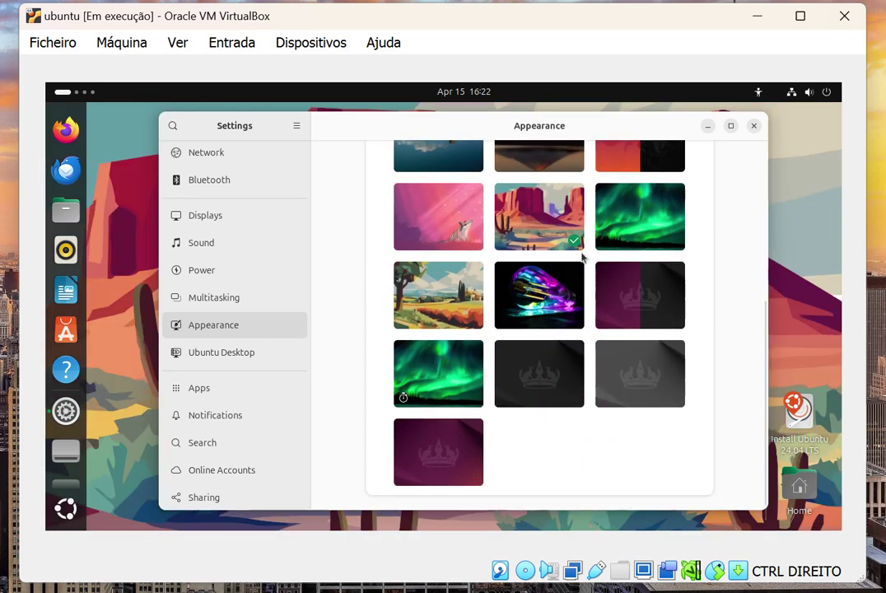
pyautogui.click(754, 125)
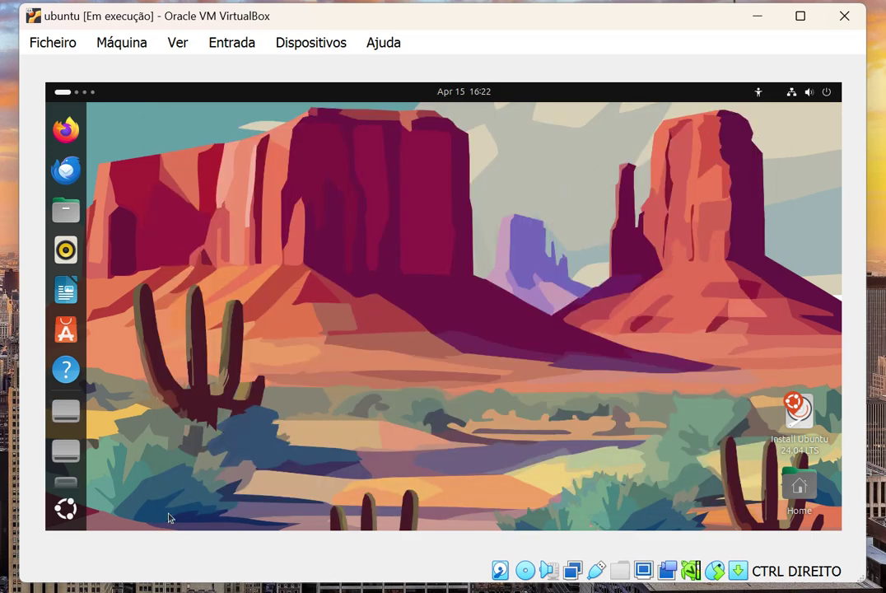
# - Browse both pages of installed applications in the app grid, and switch to the second workspace
pyautogui.click(66, 509)
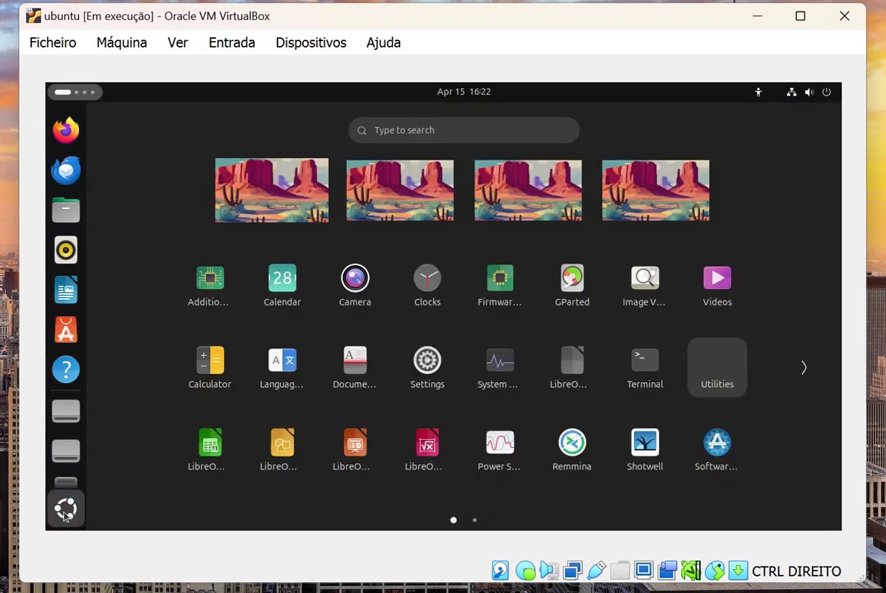
pyautogui.click(66, 509)
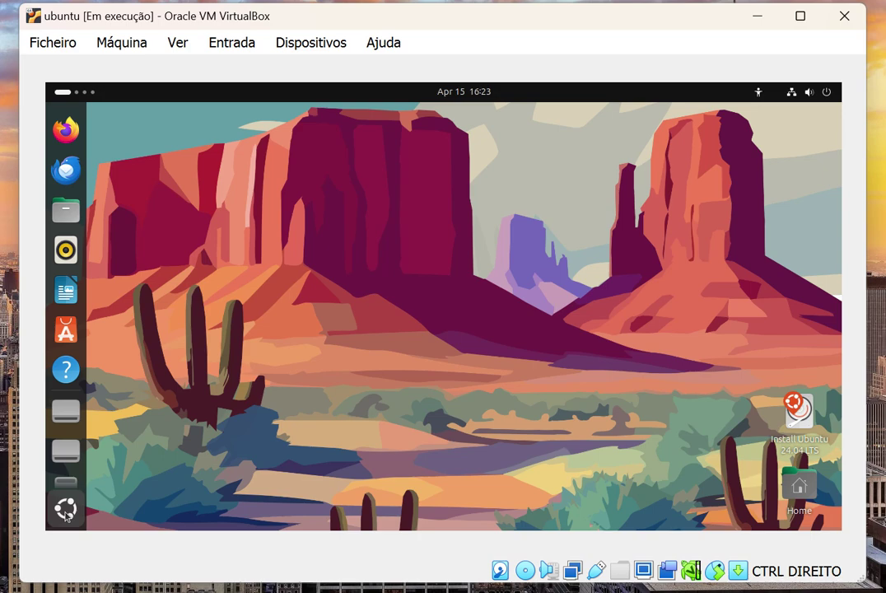
pyautogui.click(66, 510)
pyautogui.scroll(-1, 529, 413)
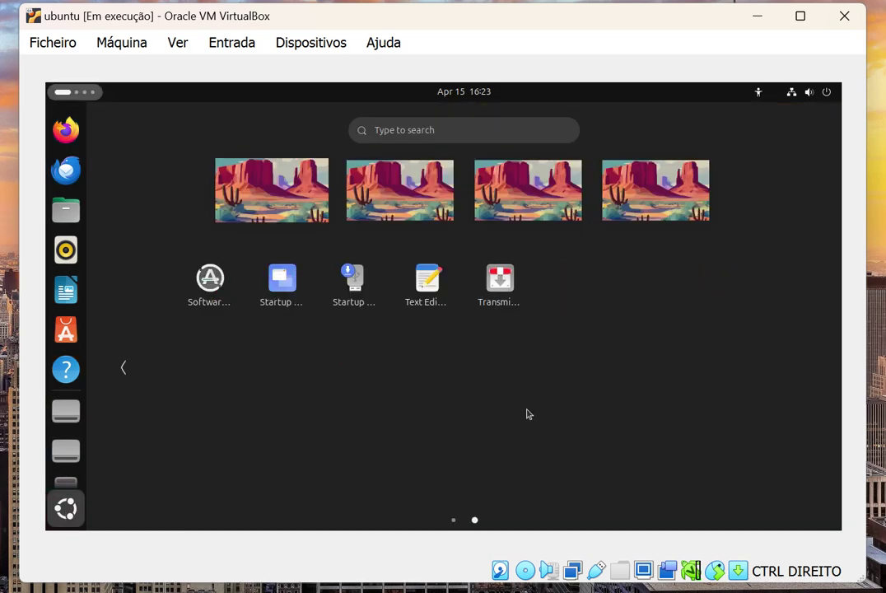
pyautogui.scroll(1, 529, 414)
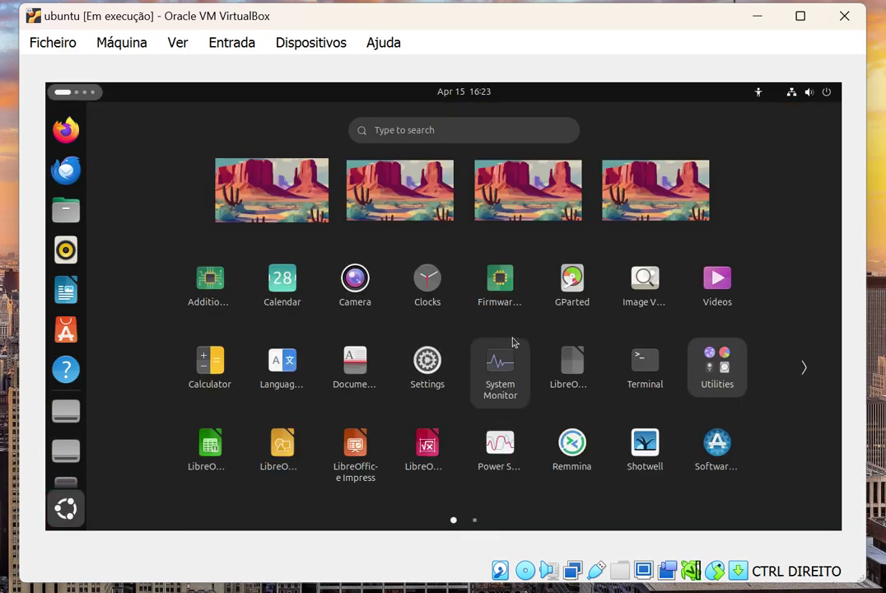
pyautogui.scroll(-1, 502, 310)
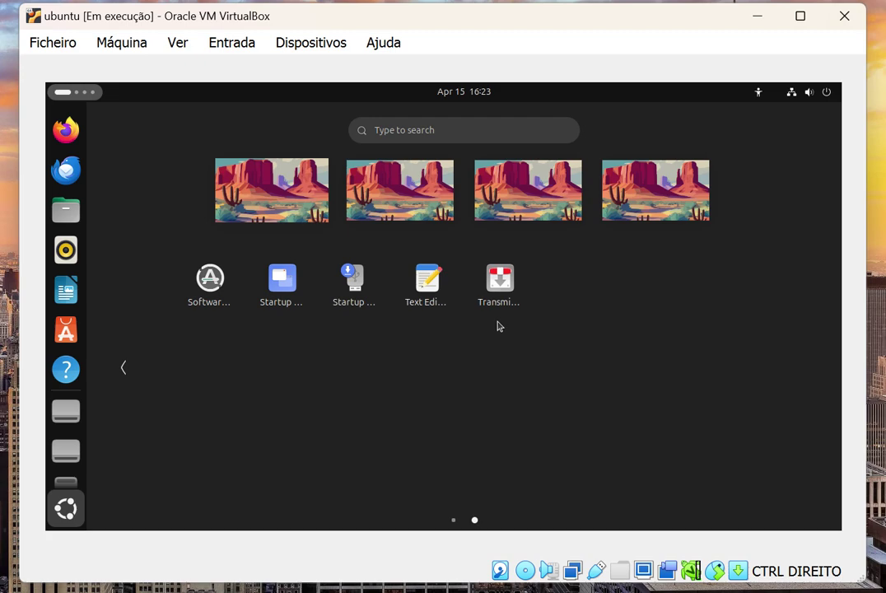
pyautogui.click(404, 243)
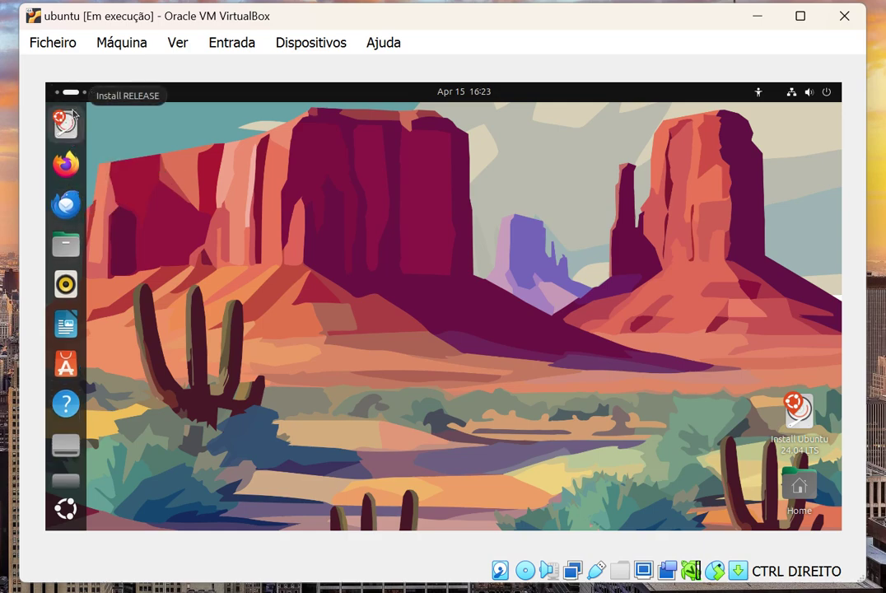
# - View the workspace overview, return to the desktop, and close the Ubuntu installer's welcome window
pyautogui.click(70, 93)
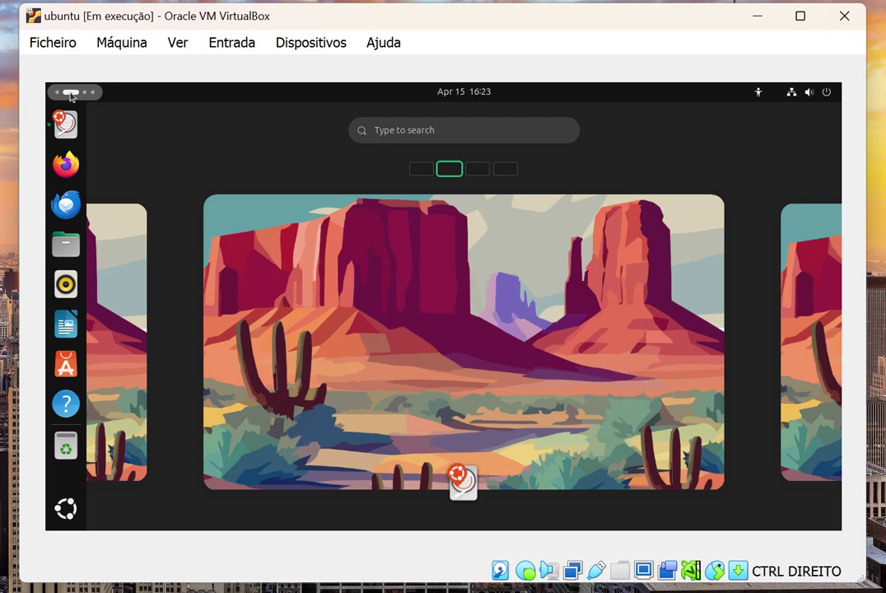
pyautogui.click(70, 93)
pyautogui.click(70, 93)
pyautogui.click(70, 93)
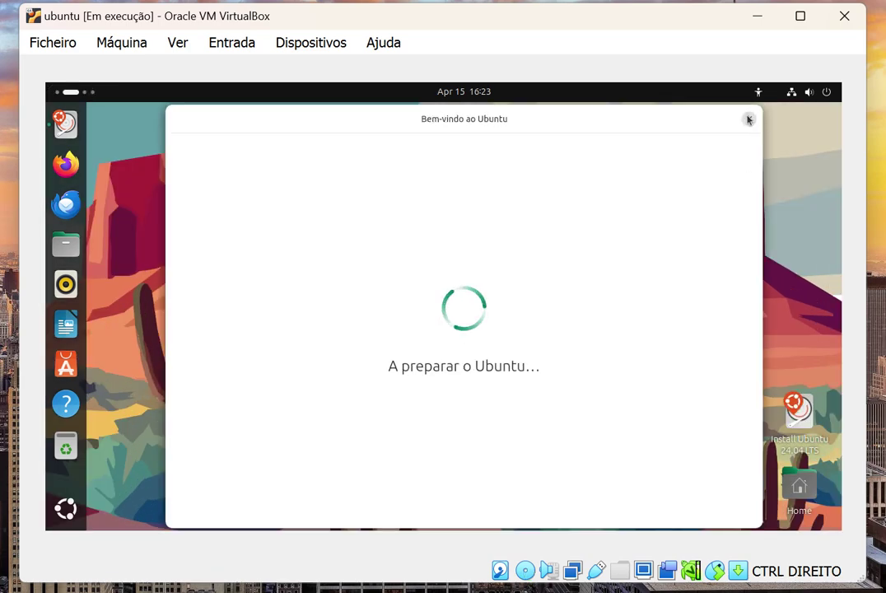
pyautogui.click(748, 117)
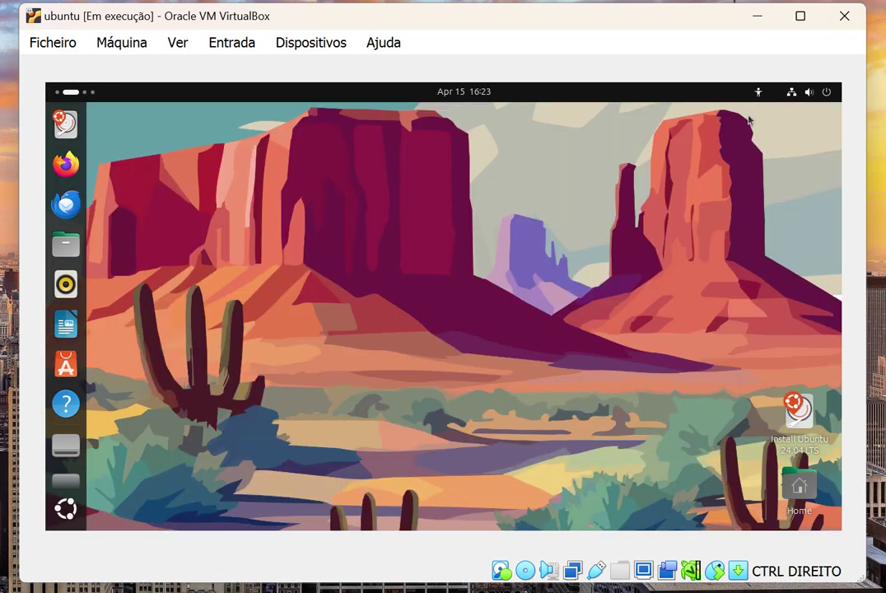
# - View the system status and accessibility menus, and close them again
pyautogui.click(836, 93)
pyautogui.click(802, 93)
pyautogui.click(792, 93)
pyautogui.click(759, 91)
pyautogui.click(463, 189)
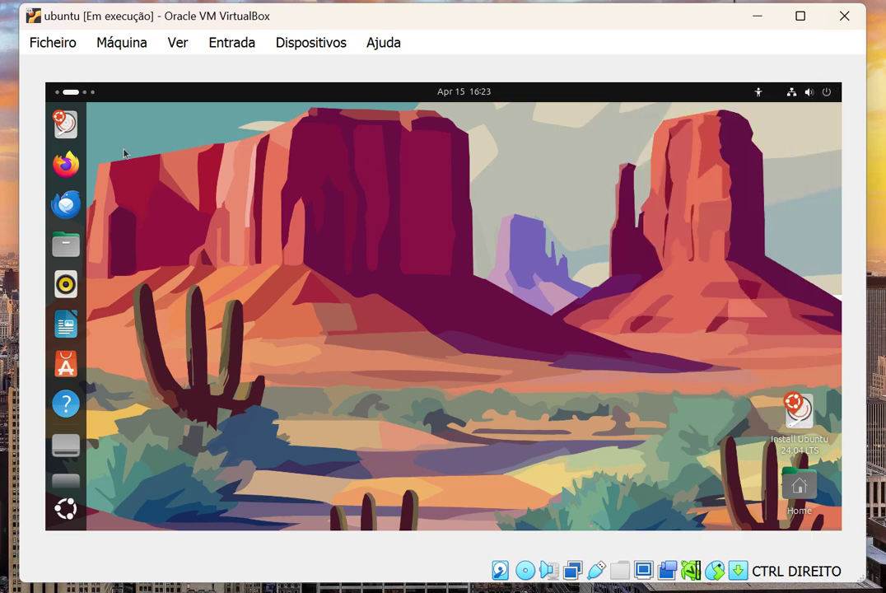
# - Open the workspace overview and visit the first and third workspaces, ending on the fourth
pyautogui.click(71, 92)
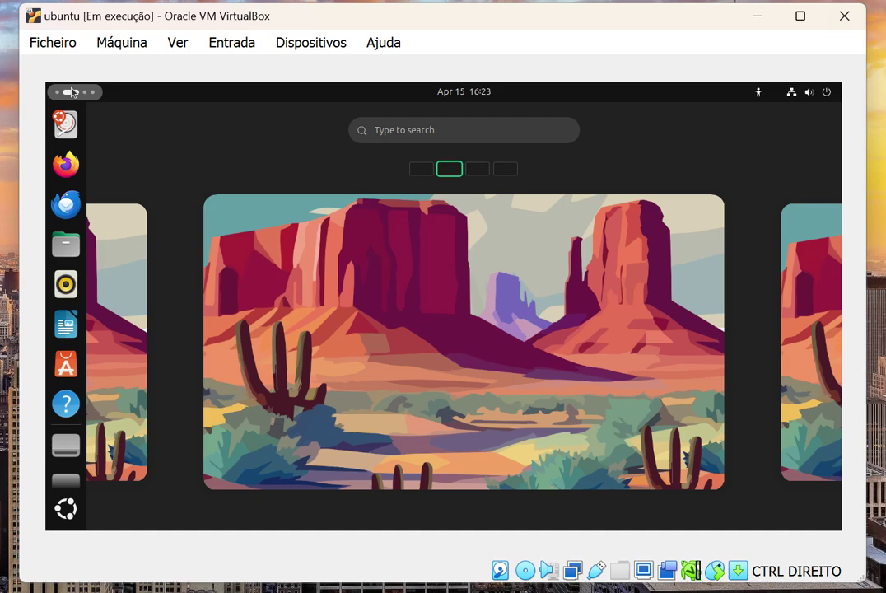
pyautogui.click(424, 175)
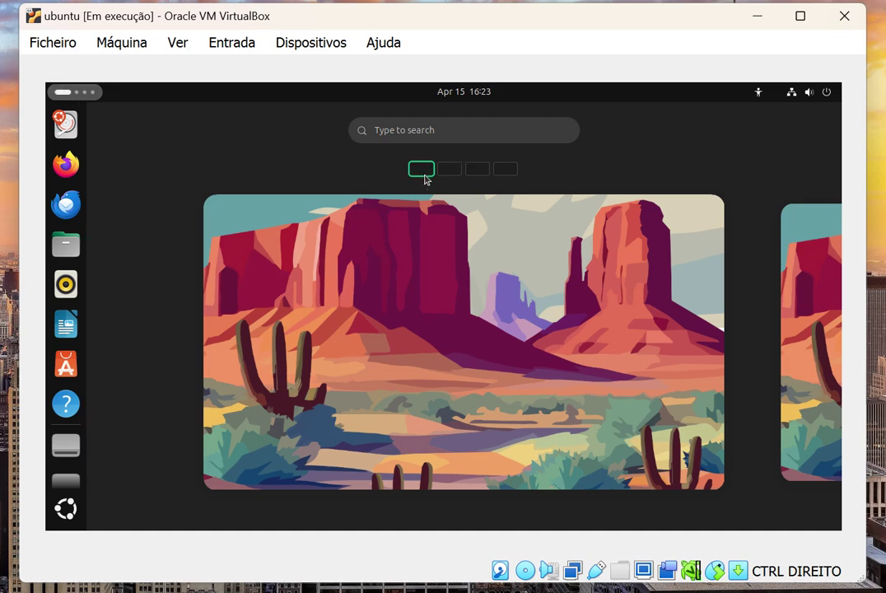
pyautogui.click(487, 173)
pyautogui.click(516, 173)
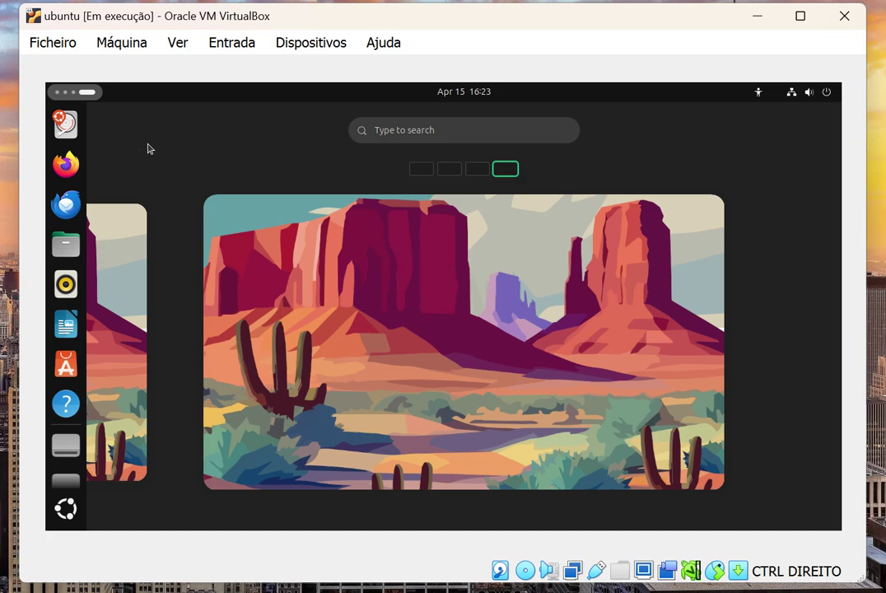
# - Launch the Ubuntu installer and accept Português, the wired network connection, Interactive installation and the default settings on the other pages up to proprietary software
pyautogui.click(80, 123)
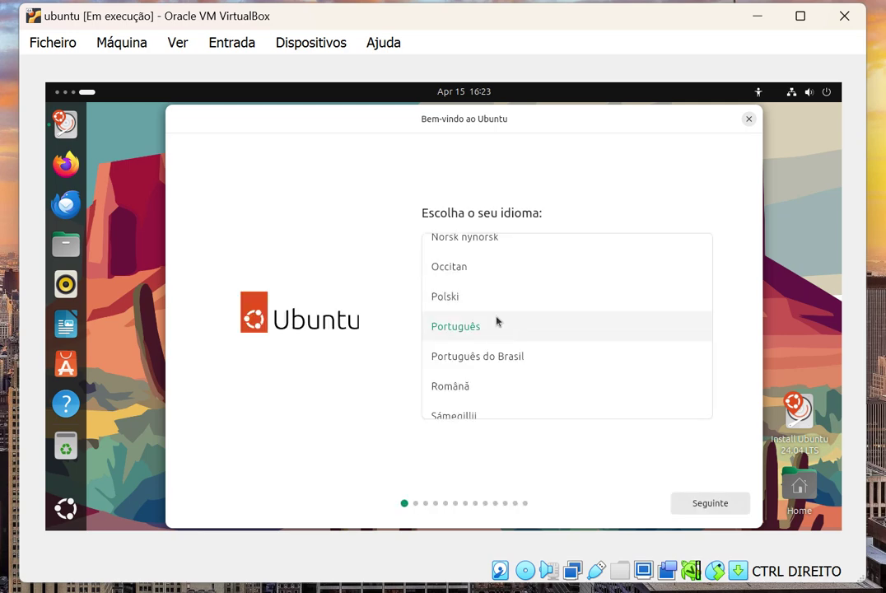
pyautogui.click(699, 506)
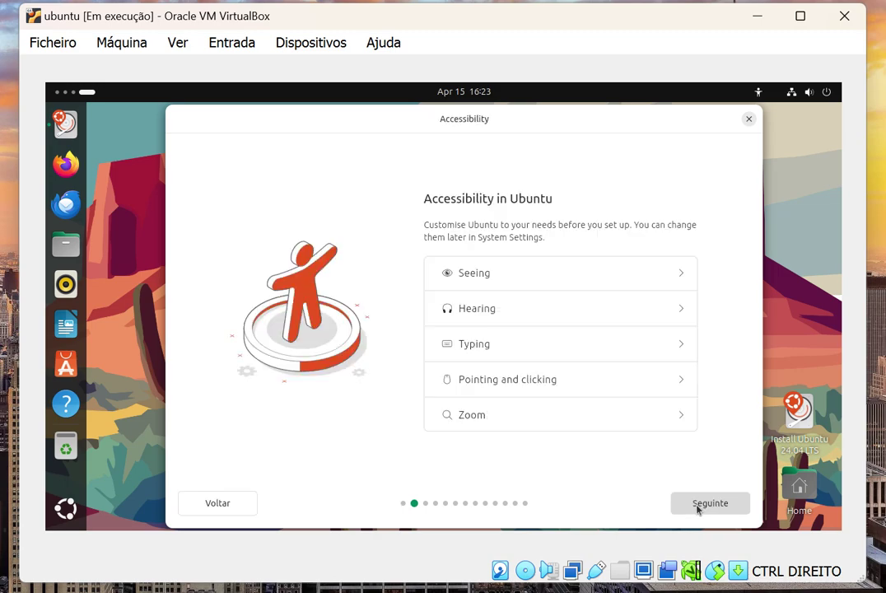
pyautogui.click(698, 506)
pyautogui.click(699, 507)
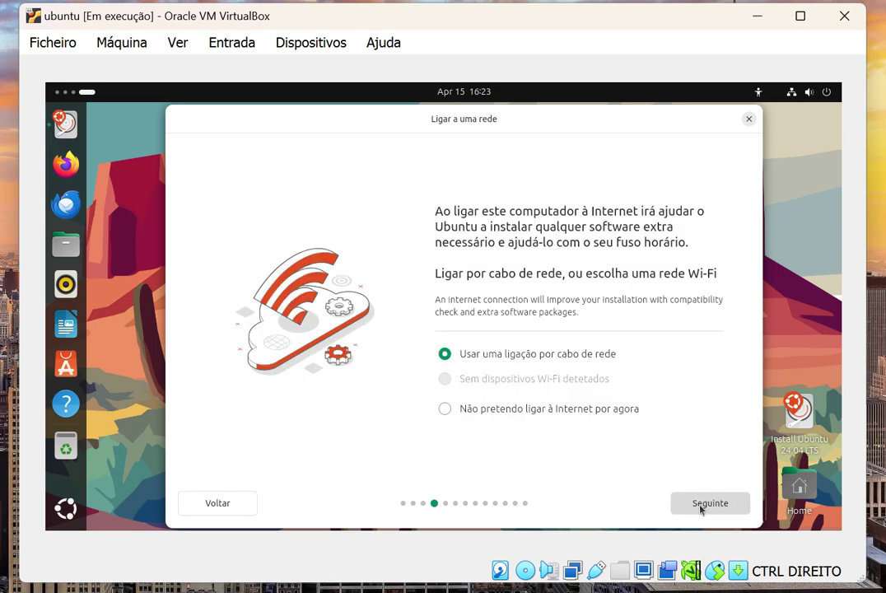
pyautogui.click(701, 508)
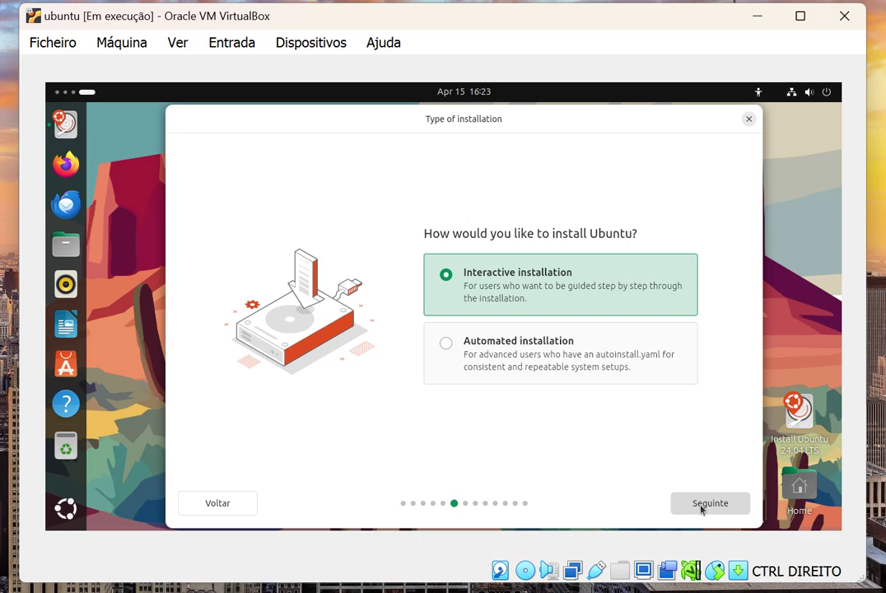
pyautogui.click(701, 507)
pyautogui.click(701, 508)
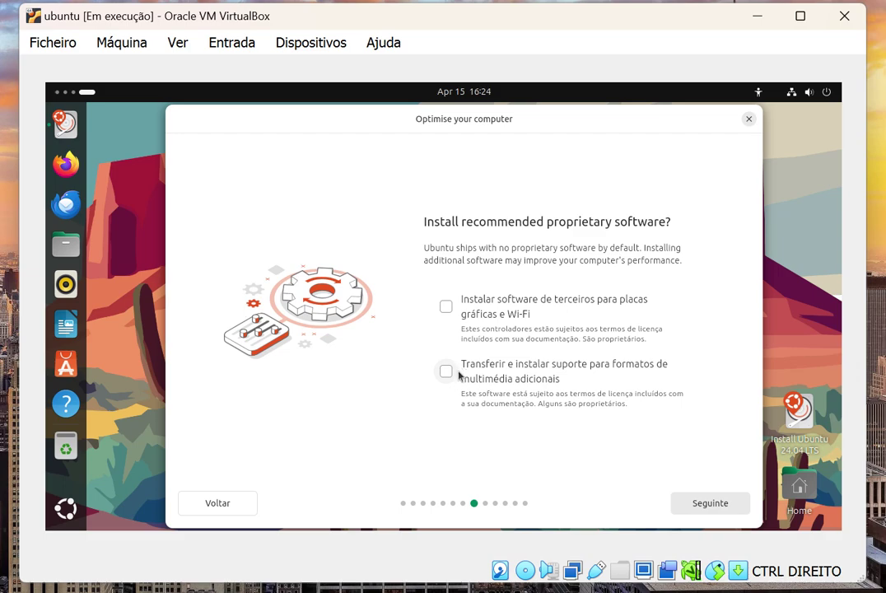
# - Include third-party software for graphics and Wi-Fi hardware, and accept erasing the disk to install Ubuntu
pyautogui.click(445, 306)
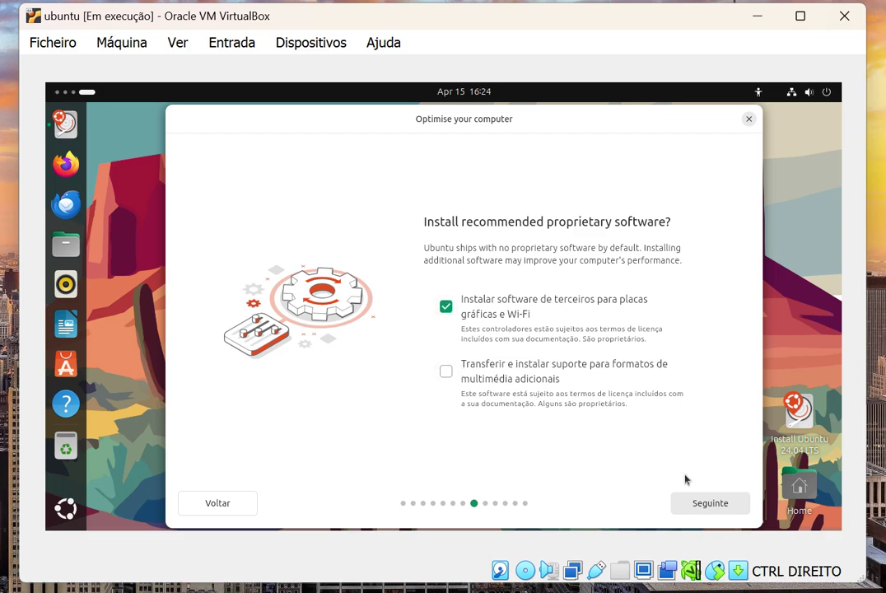
pyautogui.click(700, 507)
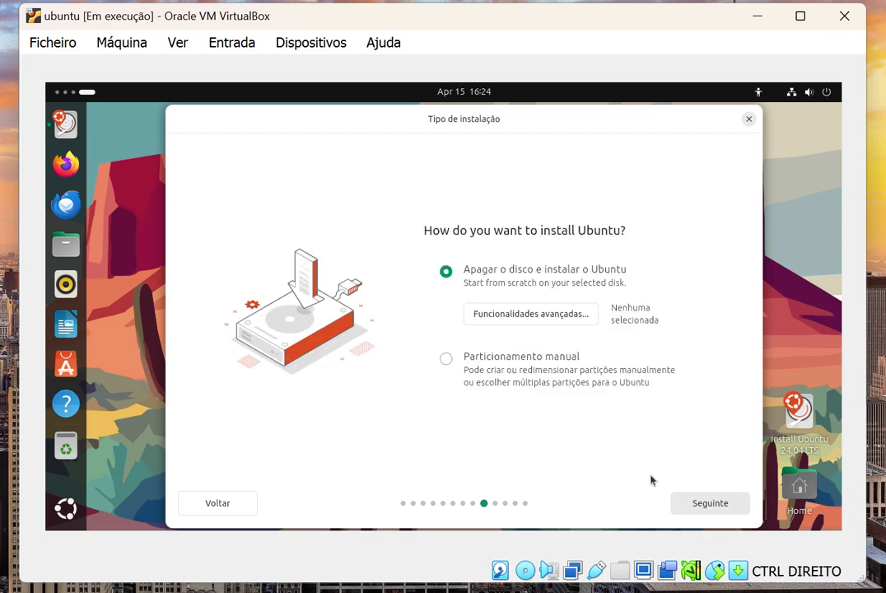
pyautogui.click(706, 505)
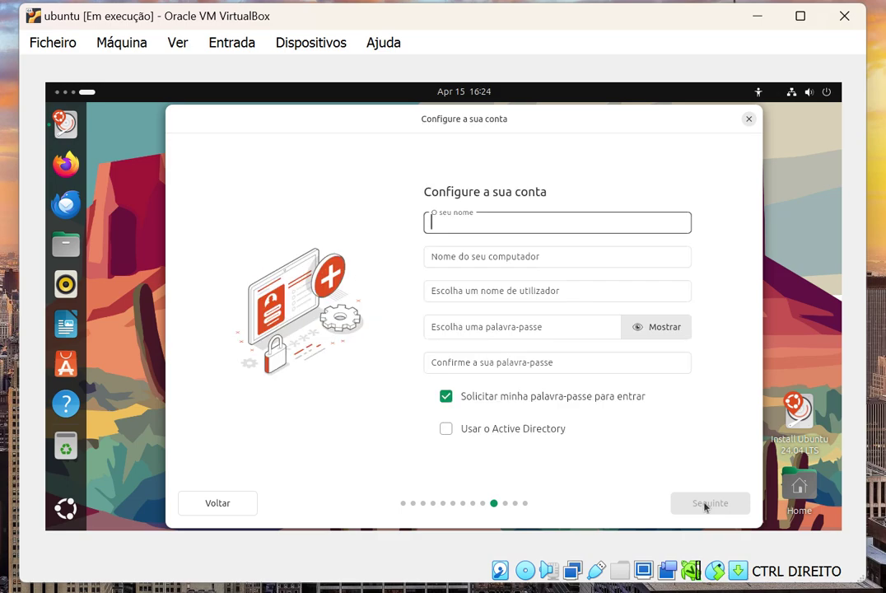
# - Set up the account by filling in the name field and entering and confirming the account password
pyautogui.click(517, 225)
pyautogui.write('x')
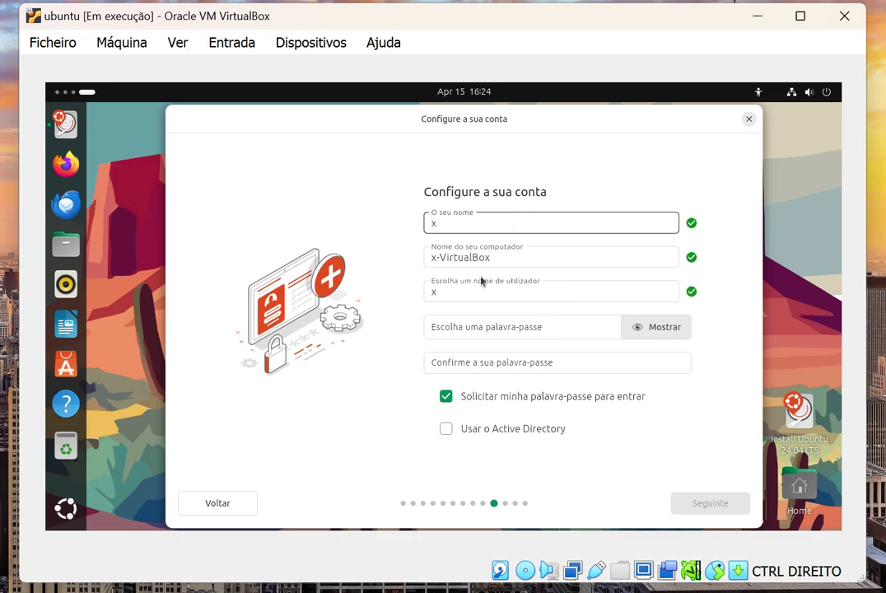
pyautogui.click(475, 333)
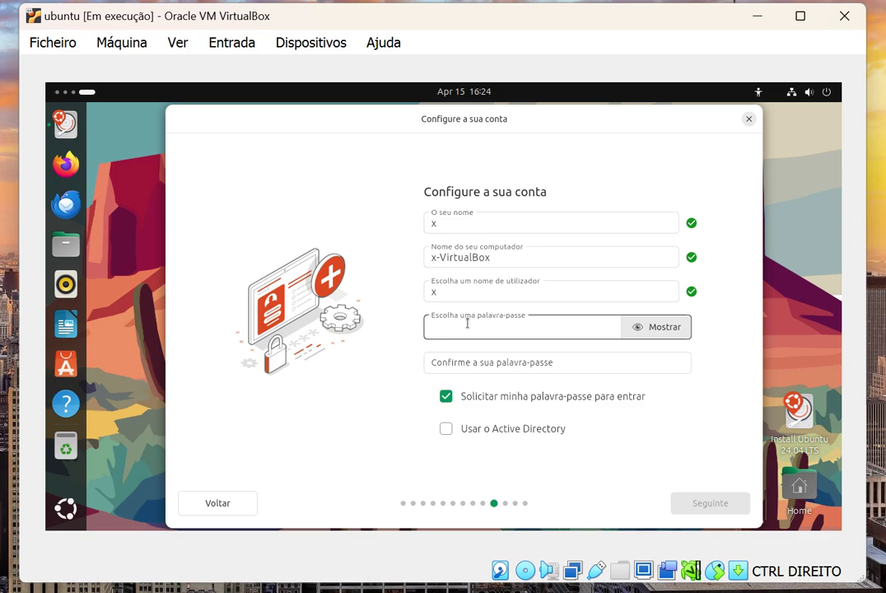
pyautogui.write('xxx')
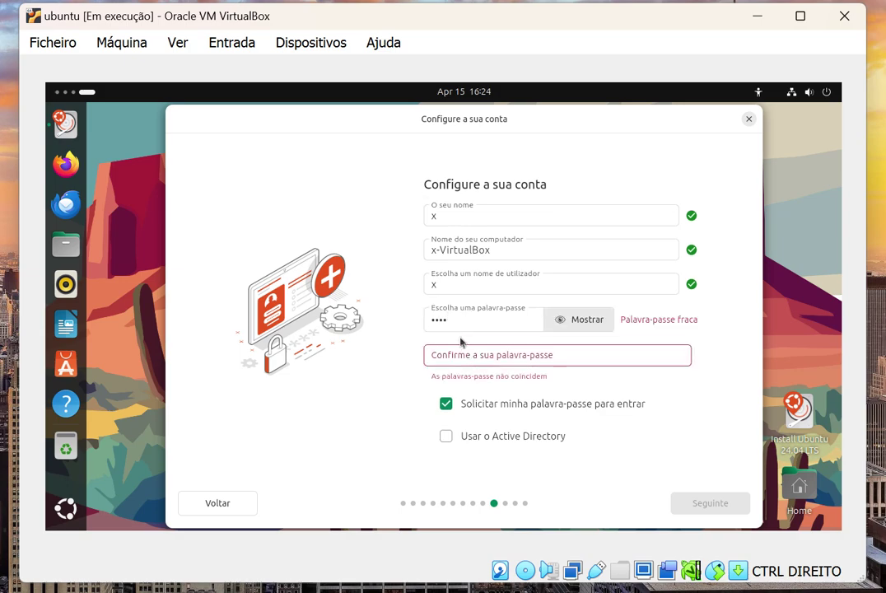
pyautogui.click(460, 346)
pyautogui.write('xxxx')
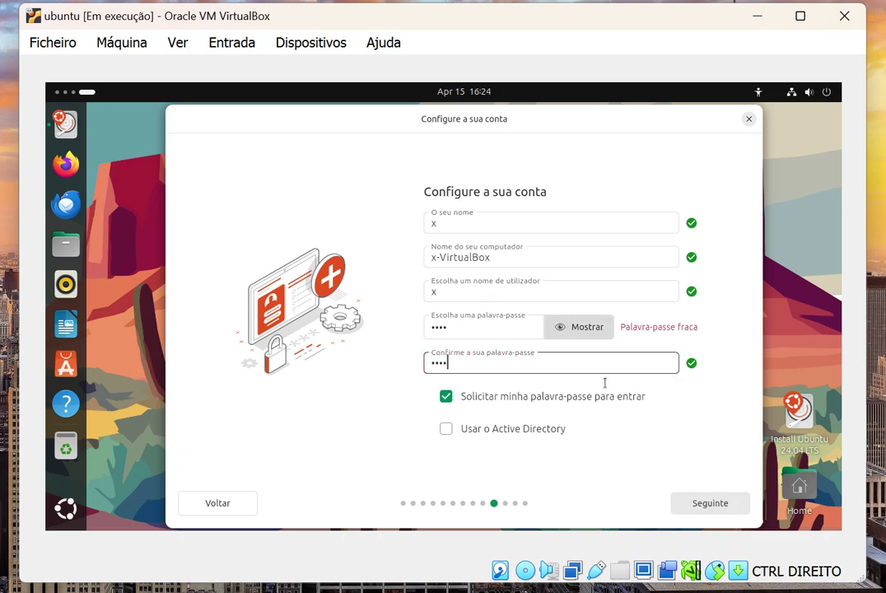
pyautogui.click(708, 504)
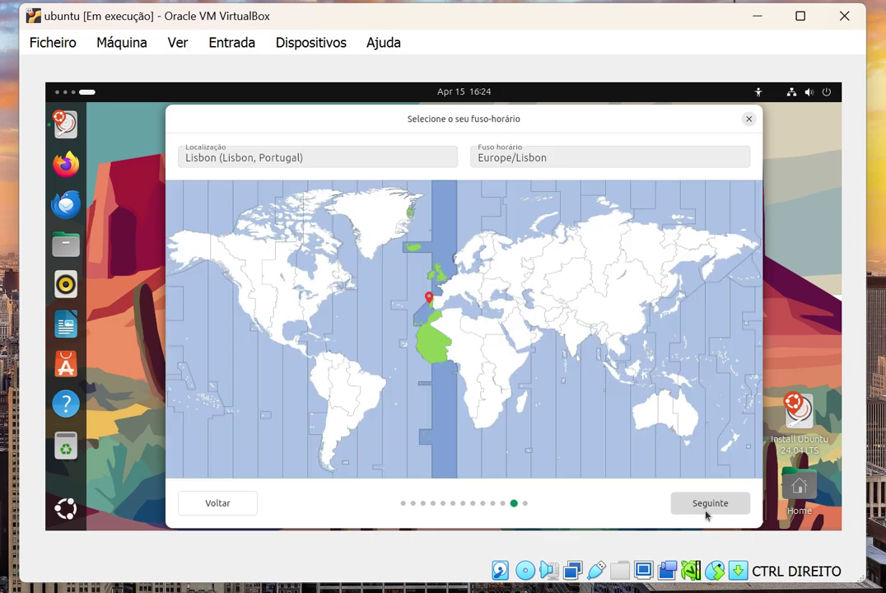
# - Accept Lisbon with the Europe/Lisbon time zone, and start the Ubuntu installation from the summary
pyautogui.click(706, 512)
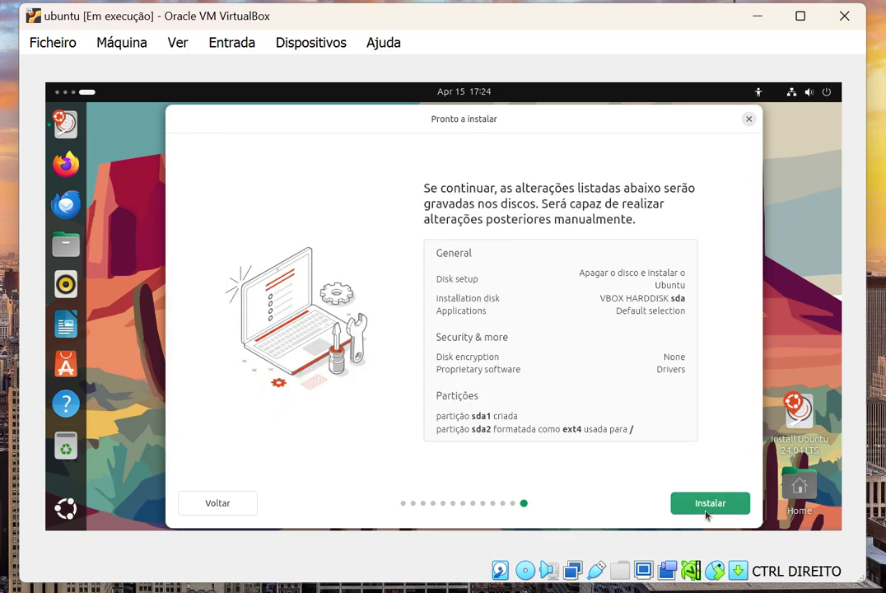
pyautogui.click(706, 512)
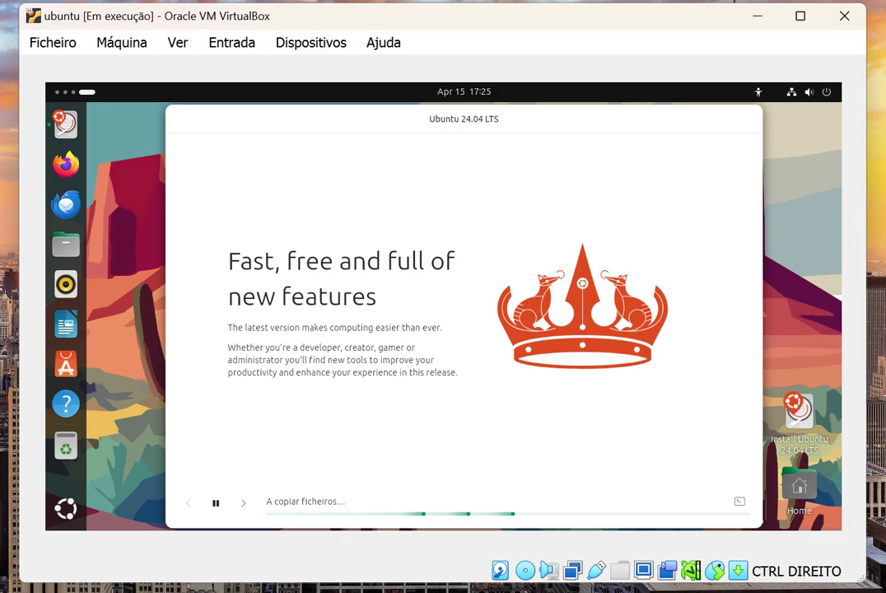
pyautogui.moveTo(568, 591)
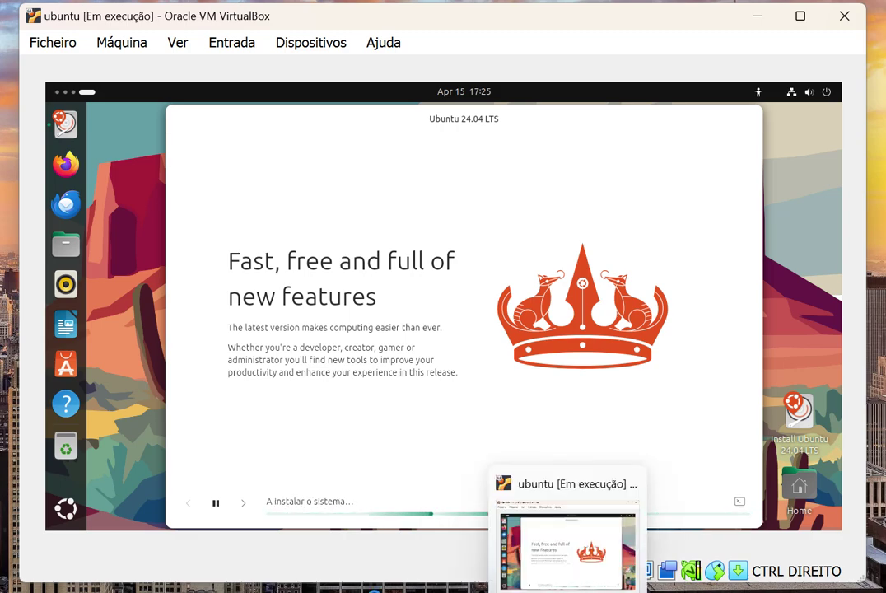